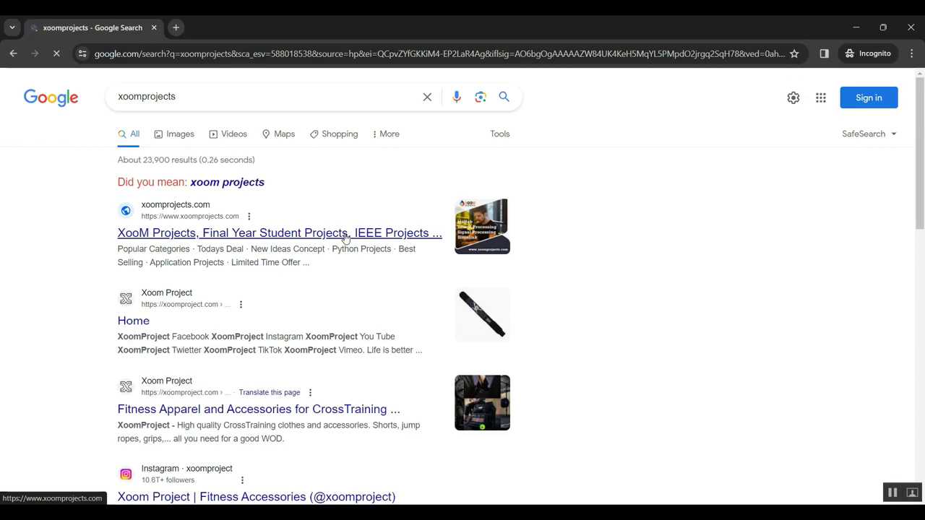
Step: Open the 'XooM Projects, Final Year Student Projects' search result
left_click(214, 241)
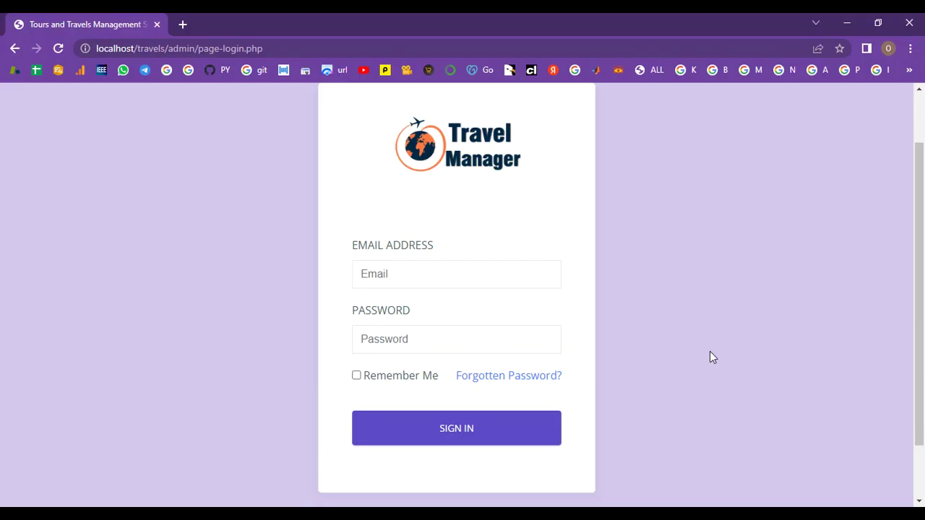
Step: Sign in to the Travel Manager admin panel with the admin e-mail and password
left_click(462, 268)
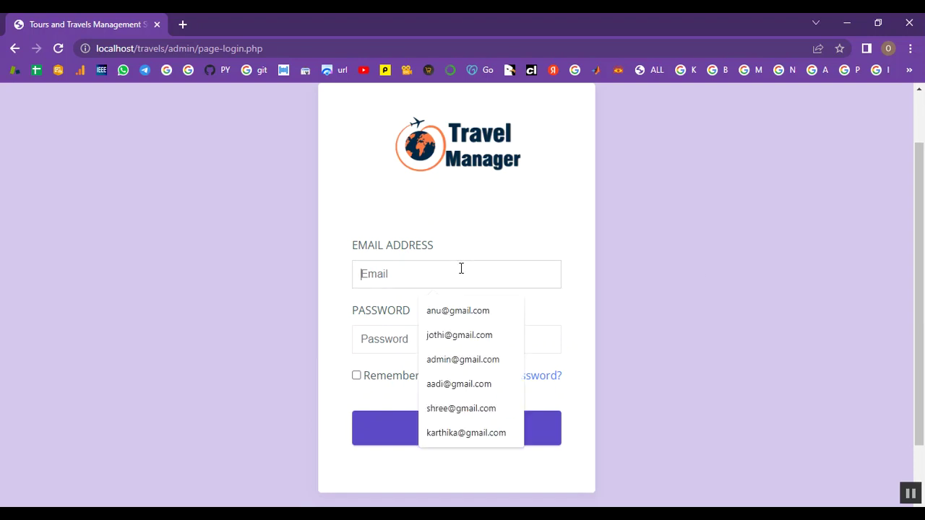
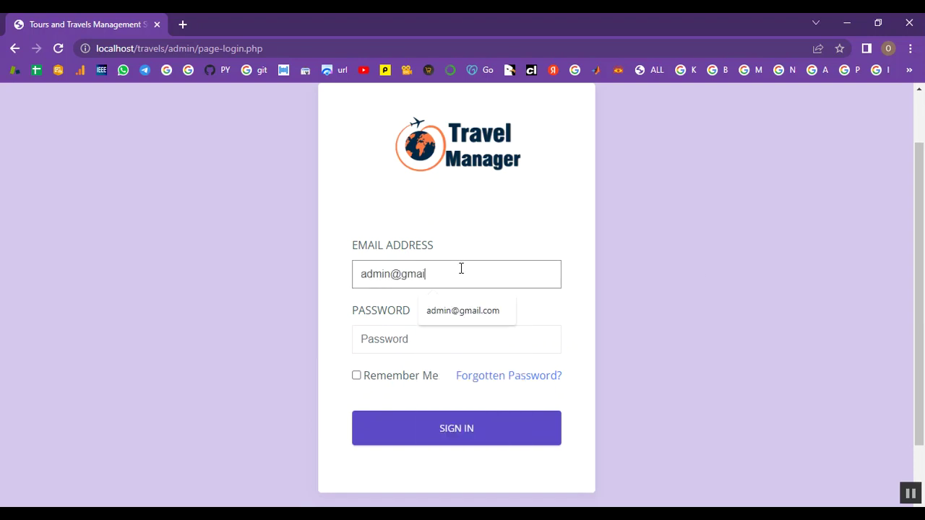
left_click(436, 326)
type("a")
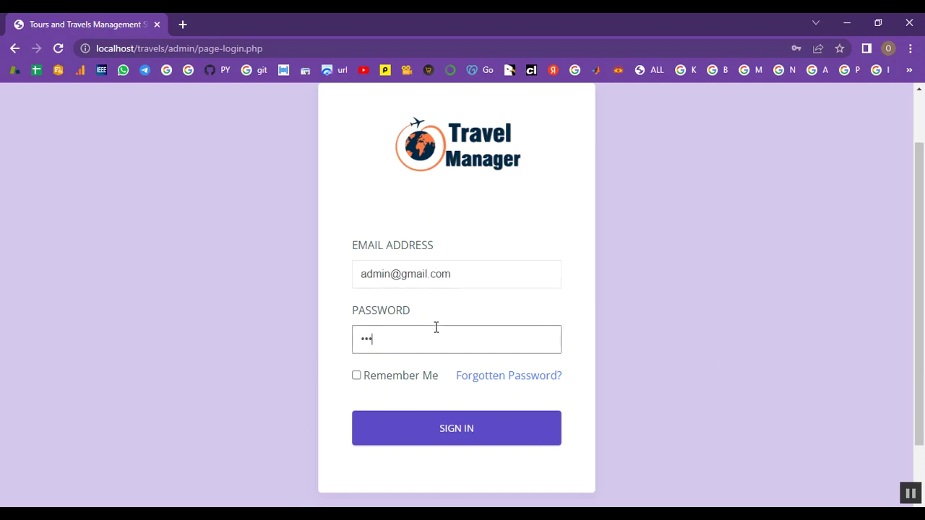
left_click(463, 434)
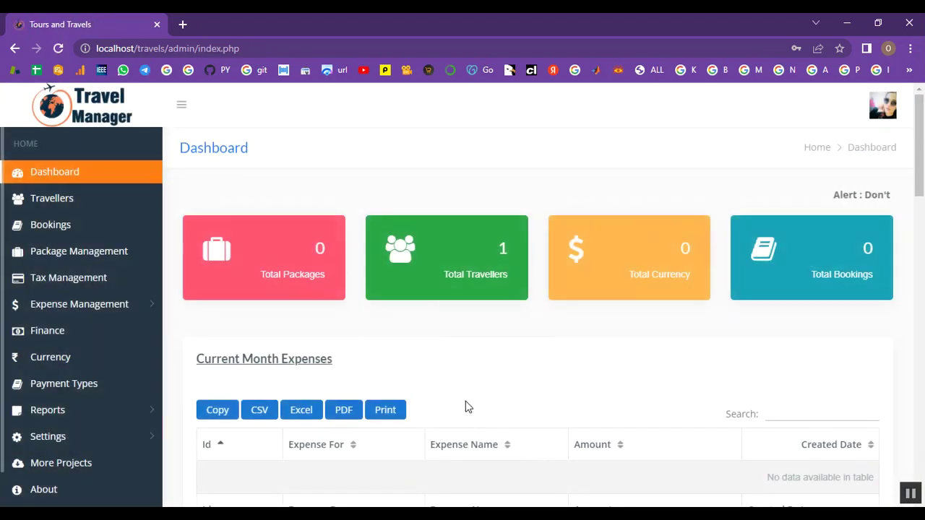
Step: Open the Add Travellers form and enter the traveller's name
left_click(65, 201)
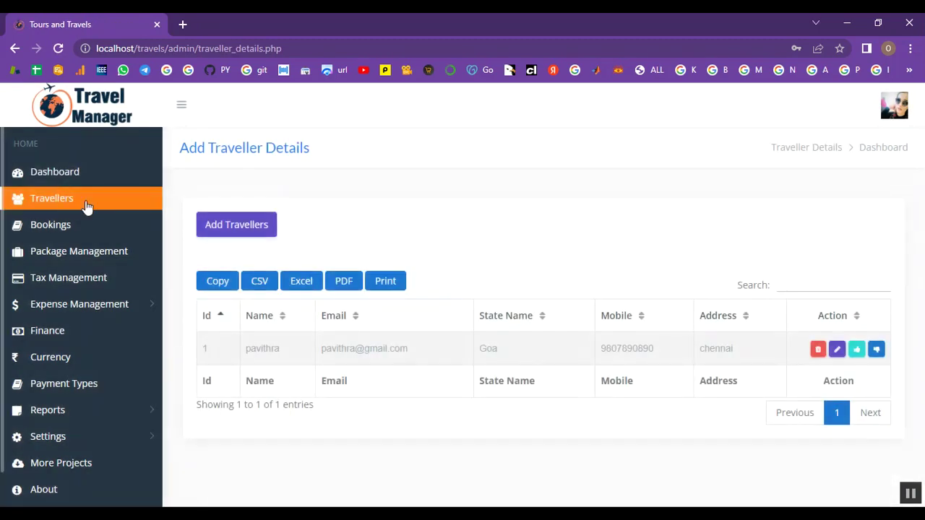
left_click(225, 235)
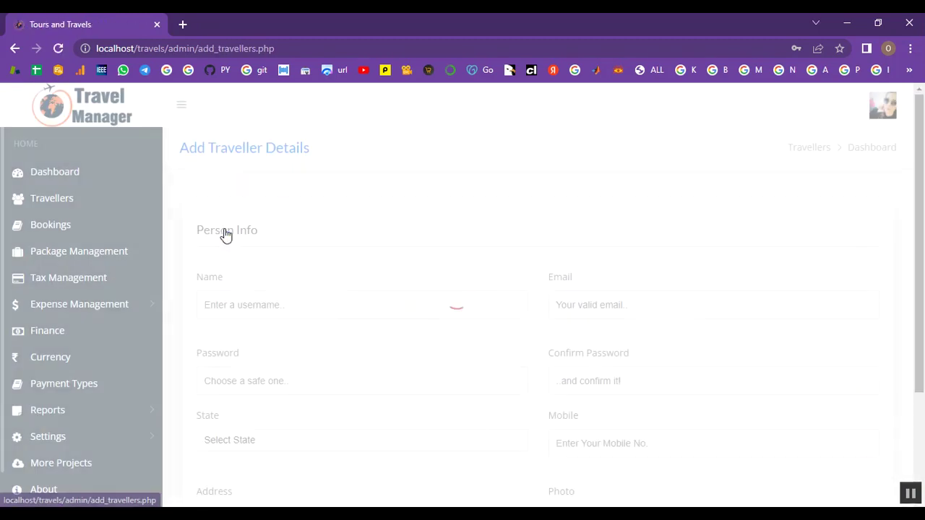
scroll(358, 318, "down", 2)
scroll(357, 321, "up", 2)
left_click(327, 299)
scroll(328, 298, "down", 1)
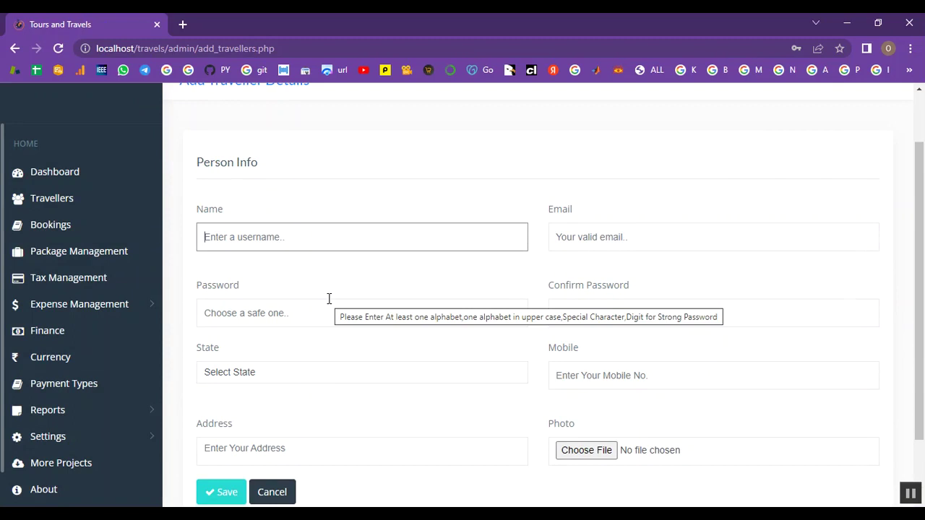
left_click(347, 241)
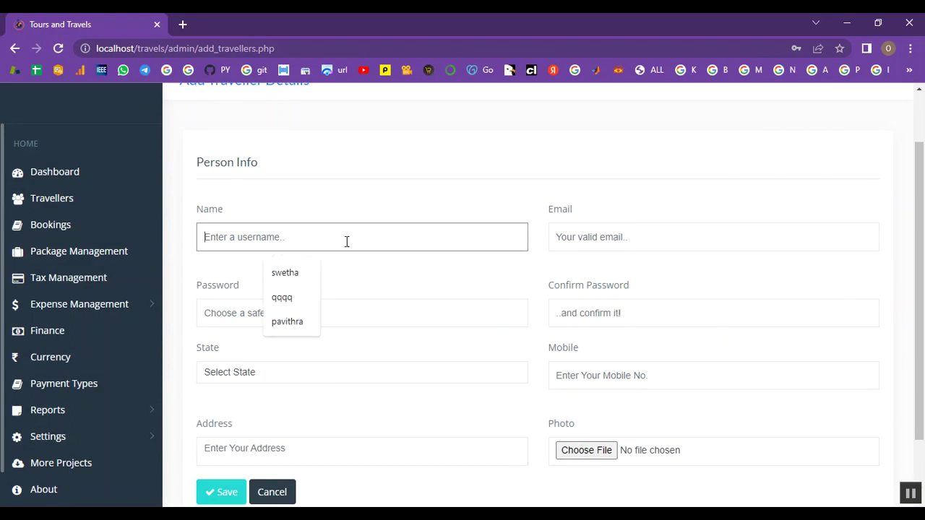
type("shruthi")
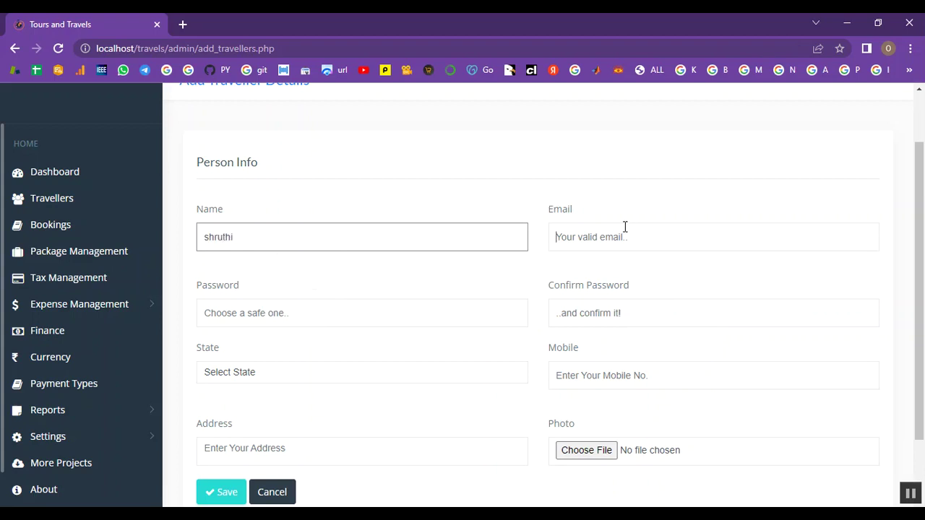
Step: Fill in the traveller's e-mail, password and password confirmation
left_click(625, 227)
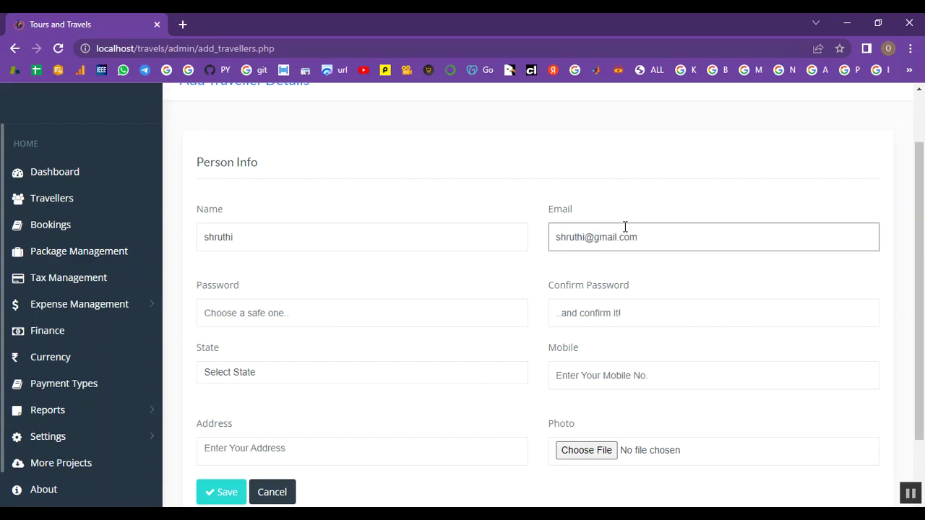
scroll(552, 237, "down", 2)
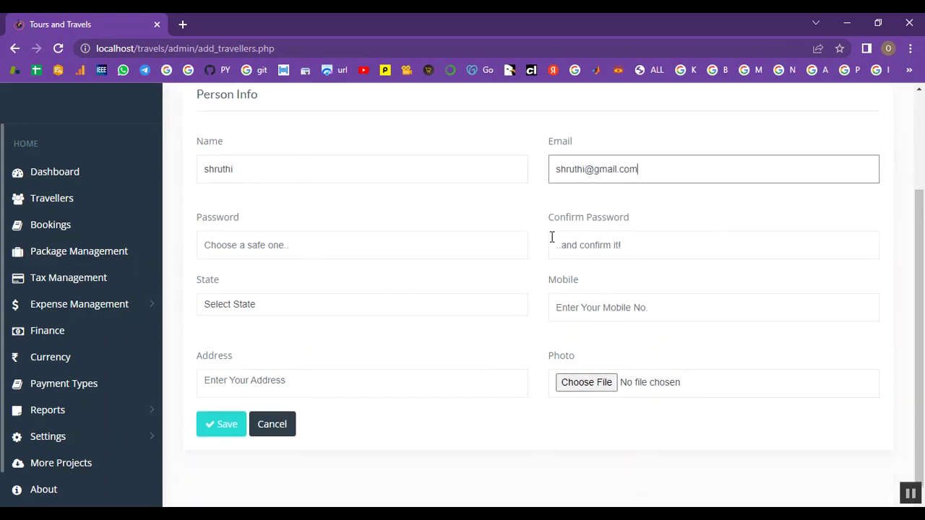
left_click(234, 252)
type("1")
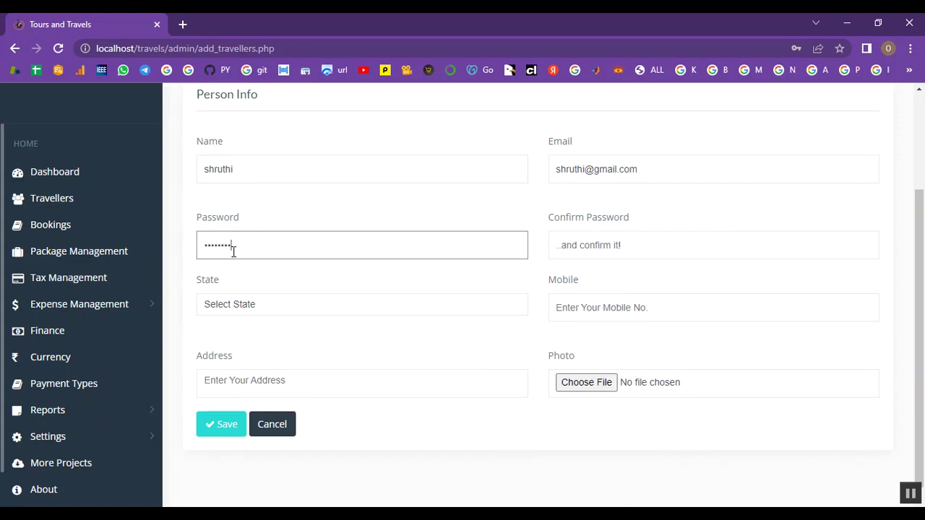
left_click(600, 251)
type("1")
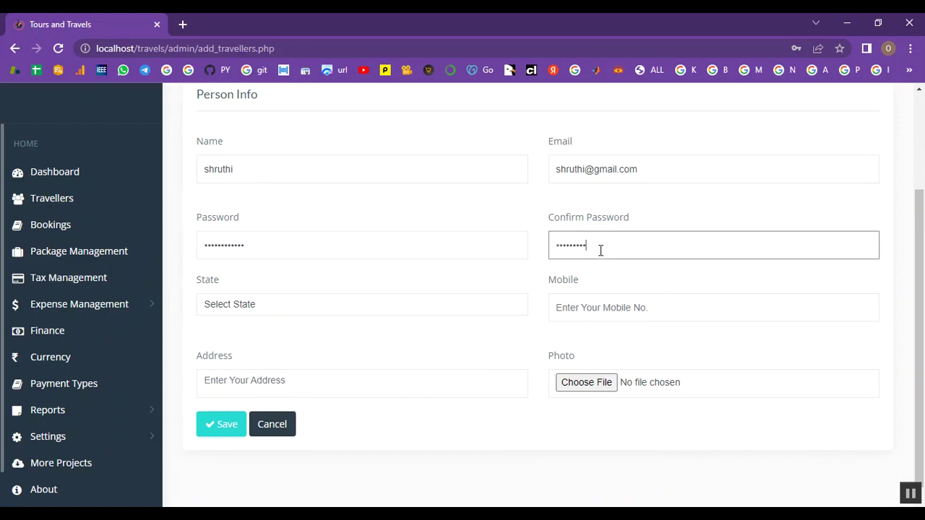
Step: Set the traveller's state to Goa and enter their mobile number and address
left_click(289, 310)
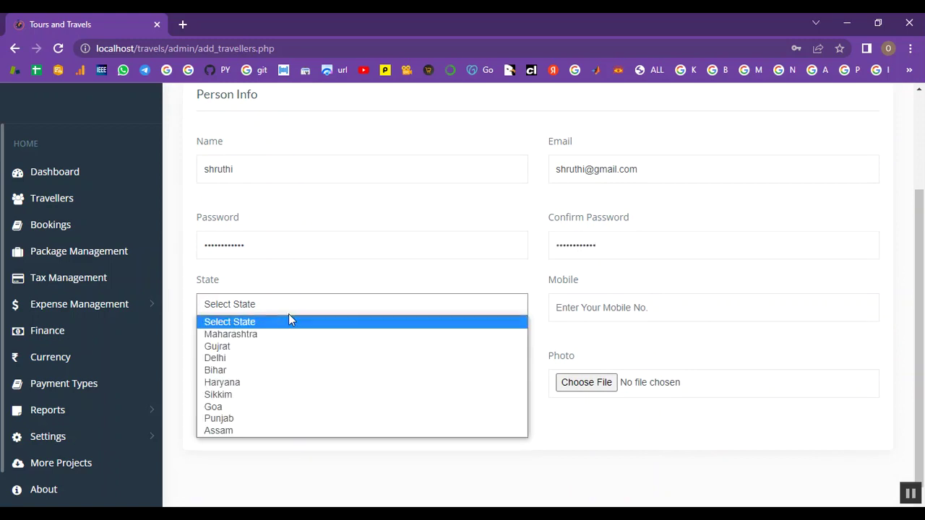
left_click(258, 407)
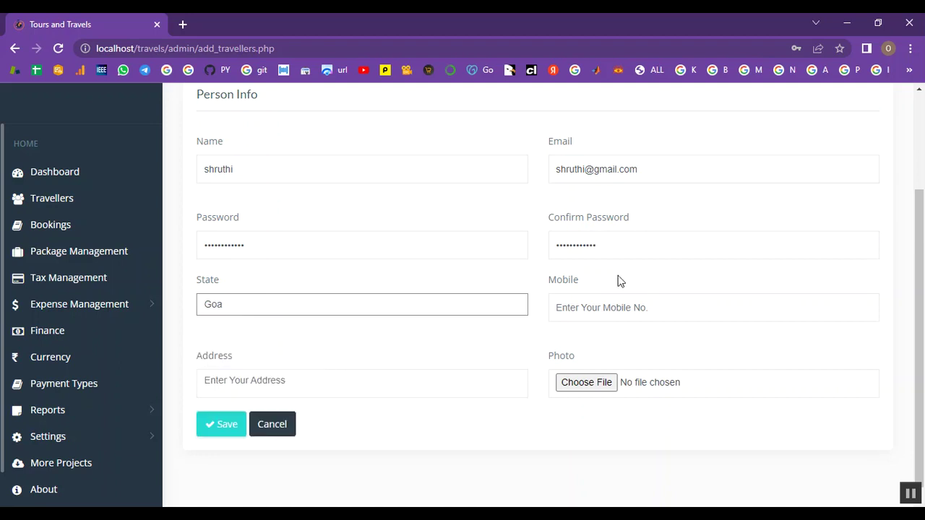
left_click(604, 308)
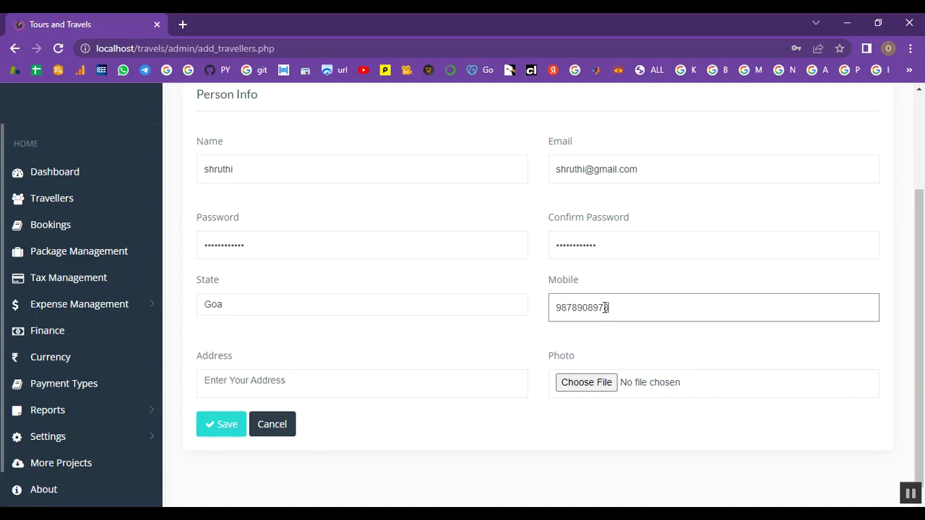
left_click(233, 377)
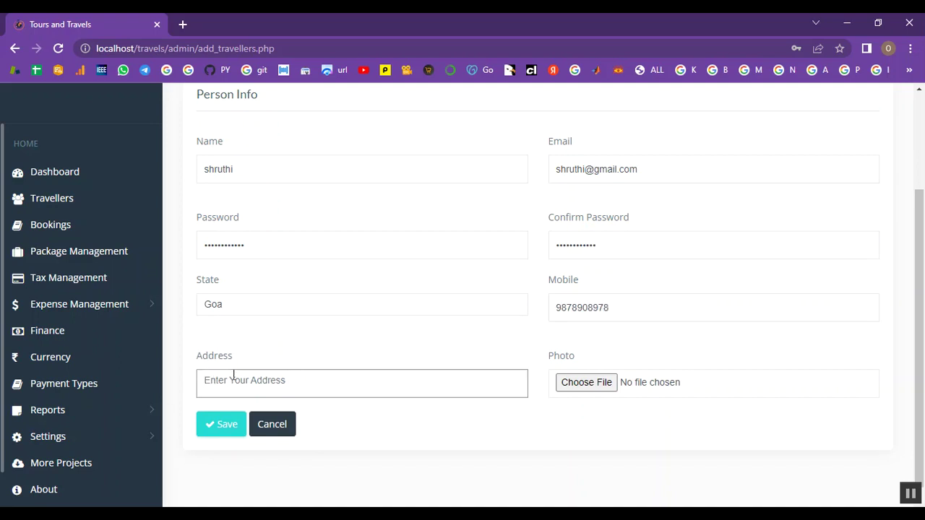
type("chennai")
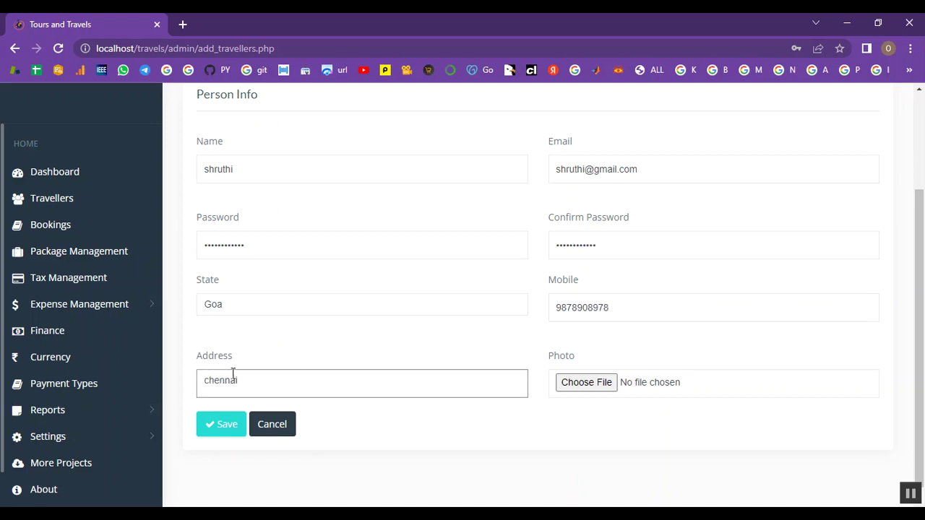
Step: Attach blog2.jpg as the traveller's photo, save the record, then go to Bookings
left_click(613, 385)
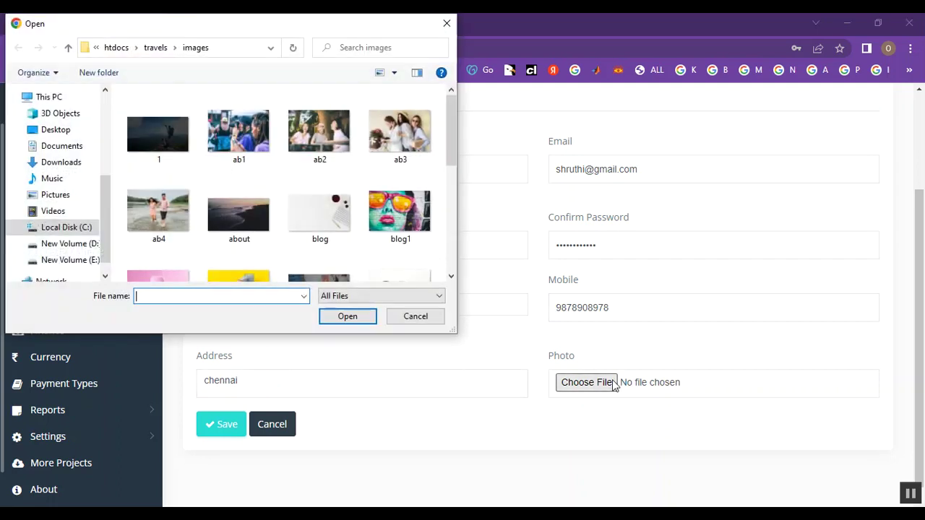
scroll(360, 166, "down", 3)
scroll(366, 176, "up", 1)
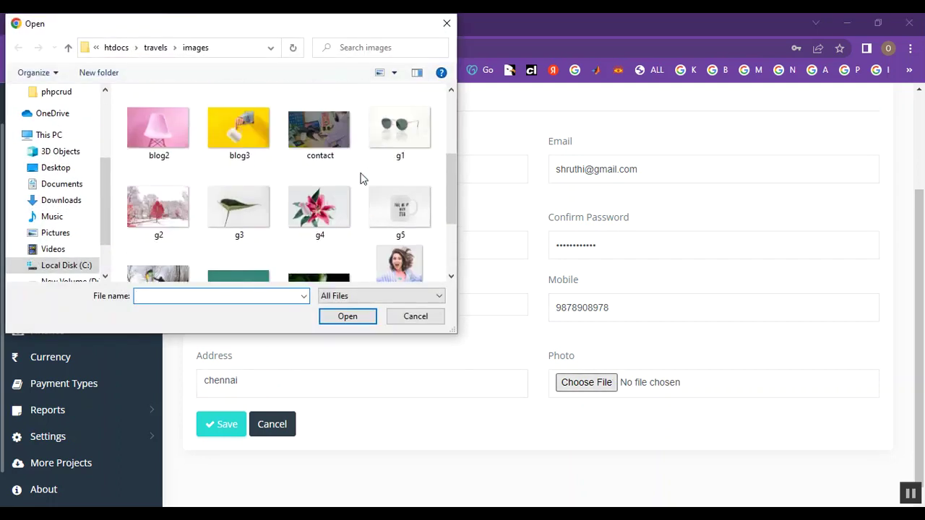
left_click(158, 130)
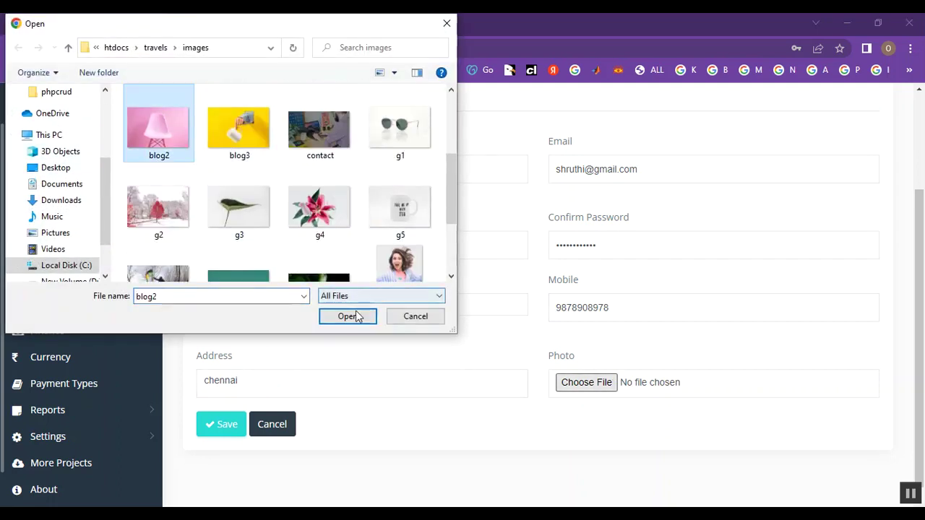
left_click(351, 316)
scroll(692, 330, "down", 1)
left_click(225, 418)
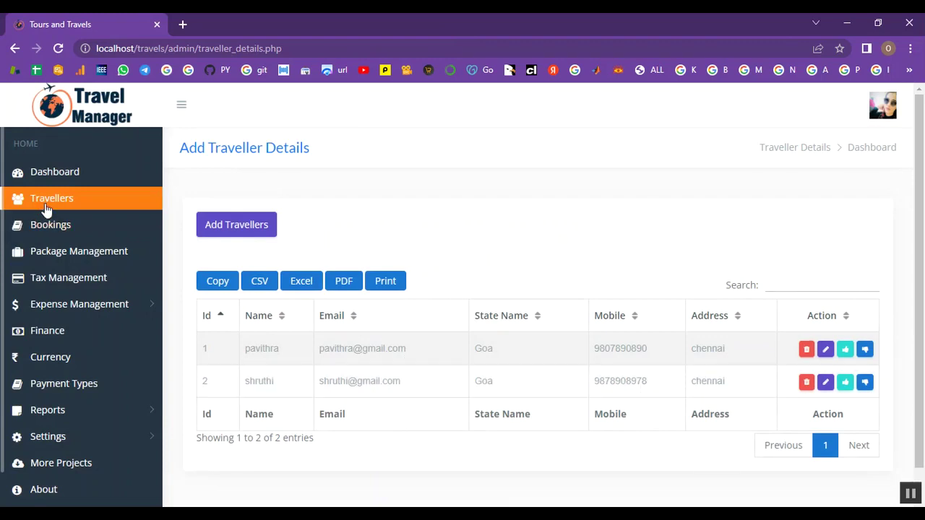
left_click(60, 236)
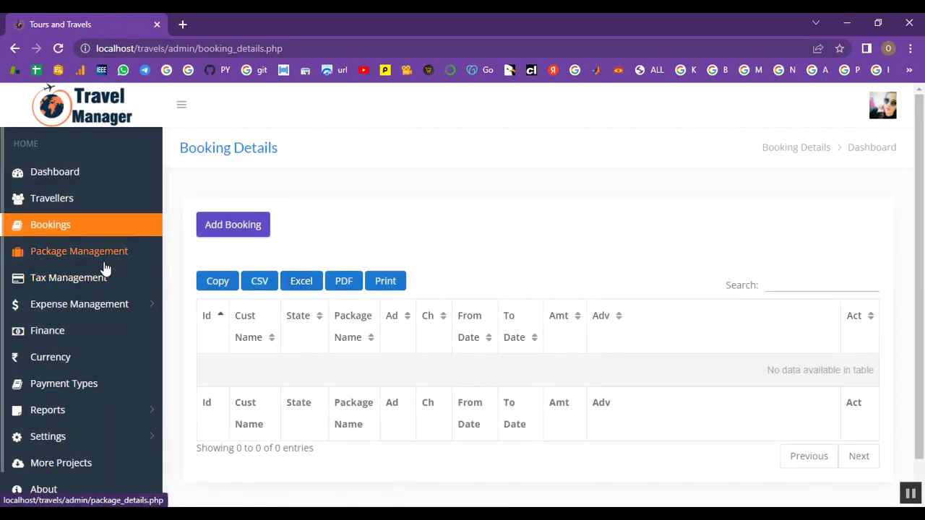
Step: Create the package 'Travel bags' with adult price 2 and child price 1
left_click(105, 269)
left_click(214, 234)
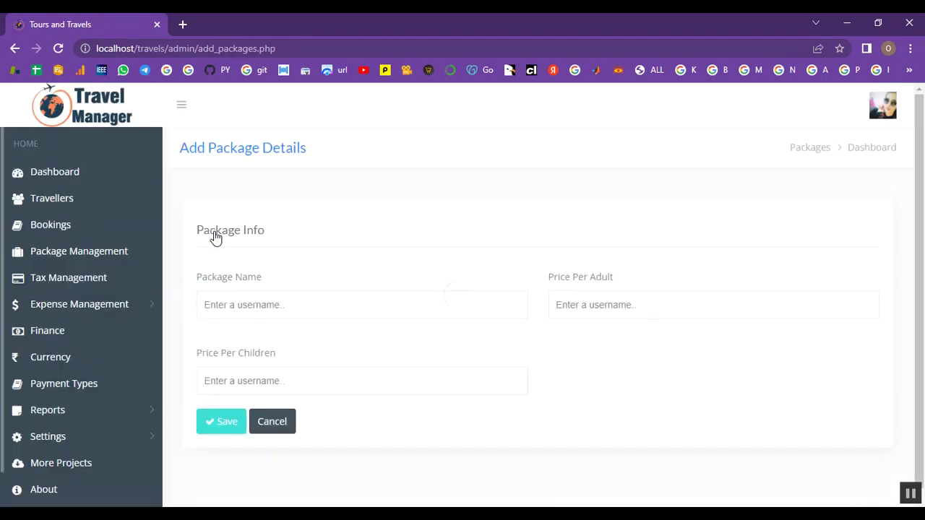
left_click(294, 300)
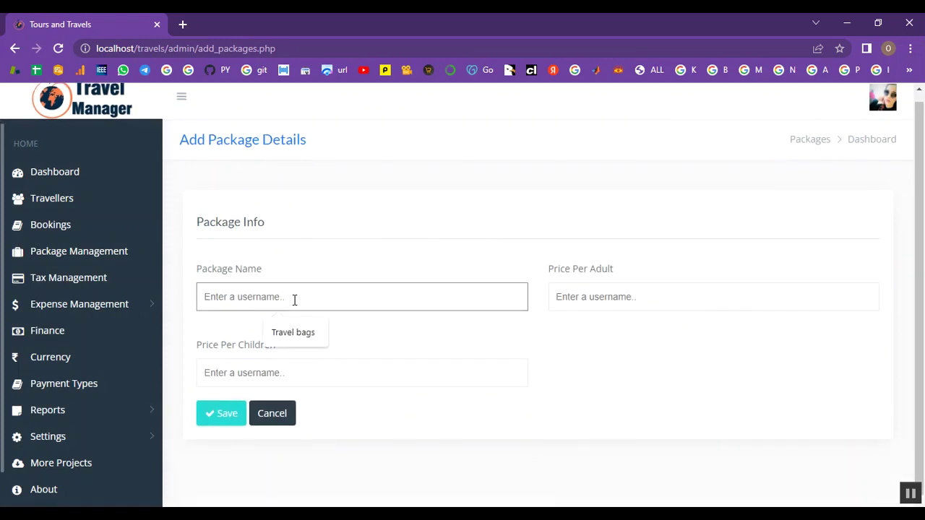
type("Travel bags")
left_click(558, 297)
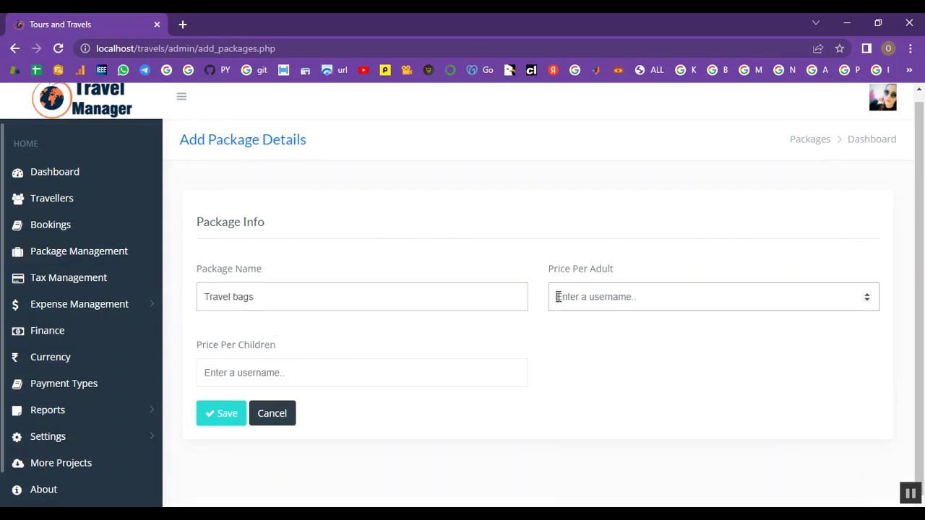
type("2")
left_click(363, 369)
type("1")
left_click(221, 424)
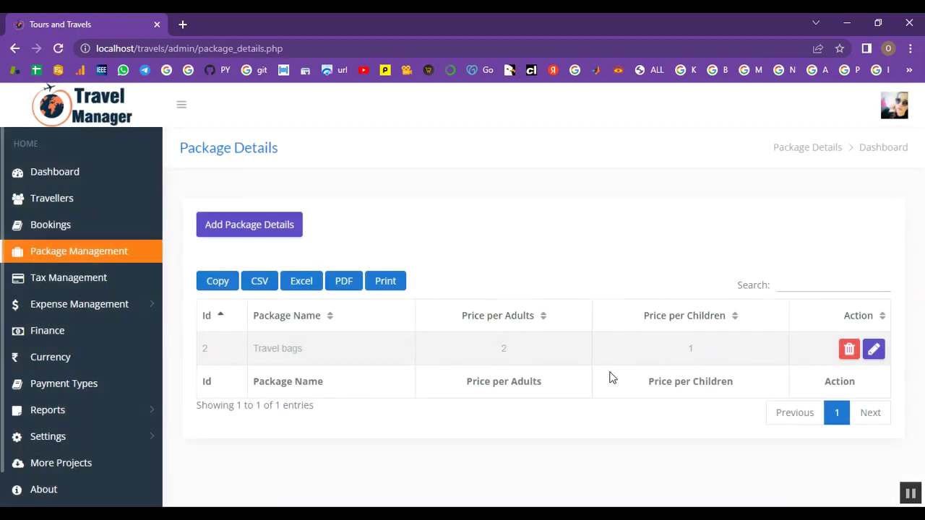
Step: Save a tax named Booking tax at 2 percent with short code 123
left_click(114, 286)
left_click(231, 226)
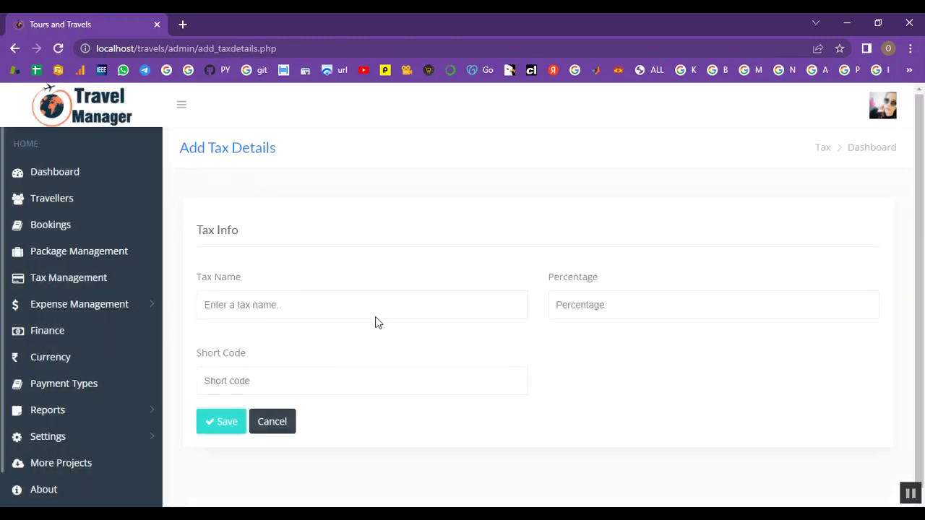
scroll(328, 302, "down", 1)
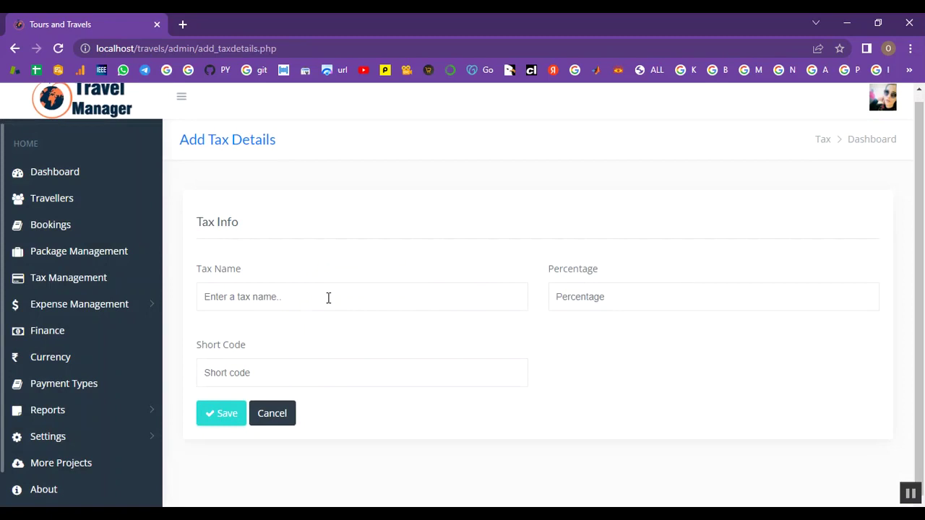
left_click(328, 297)
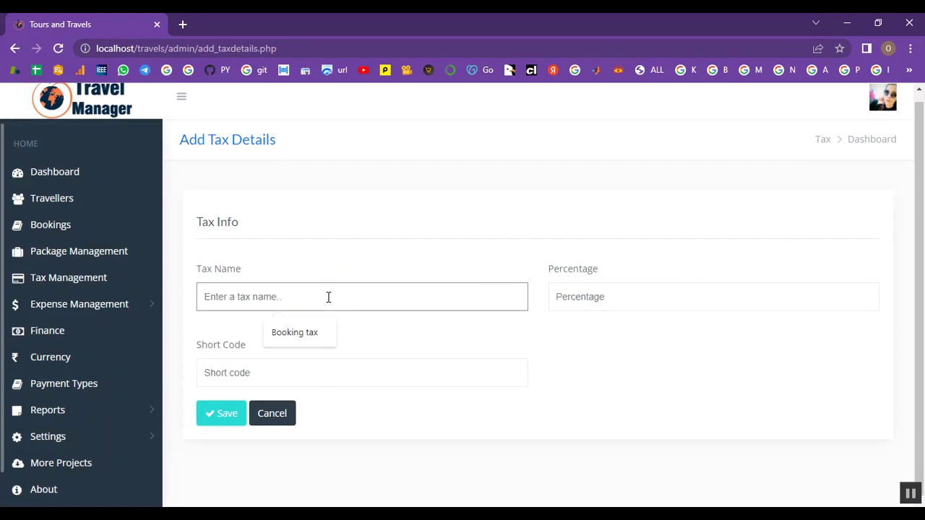
type("Booking tax")
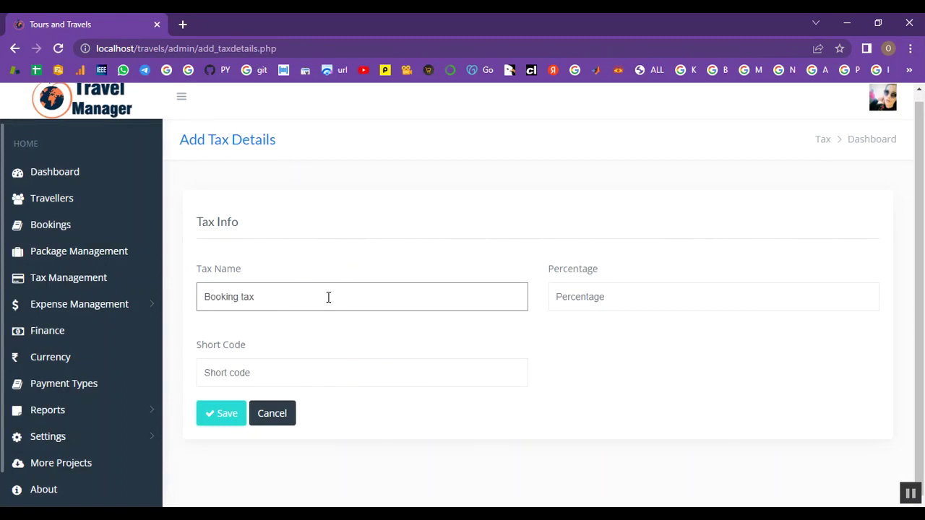
left_click(558, 297)
type("2")
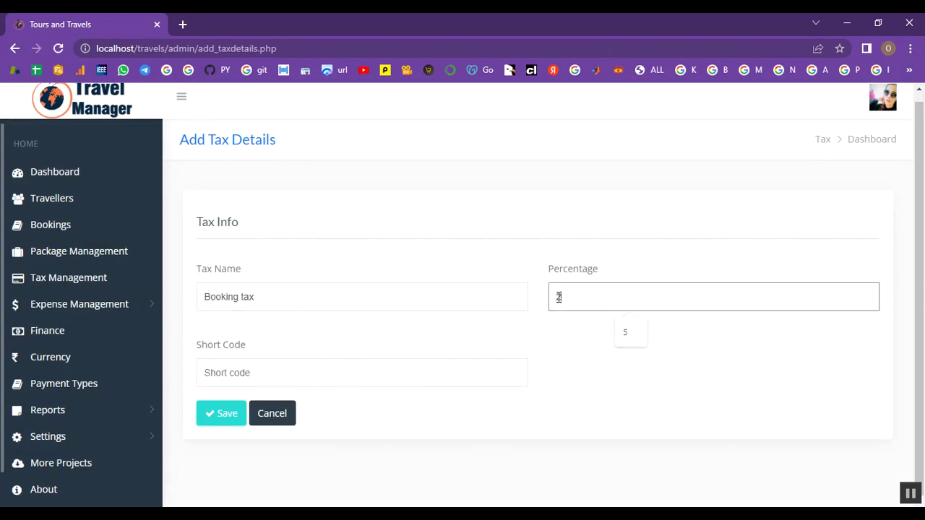
left_click(306, 367)
type("123")
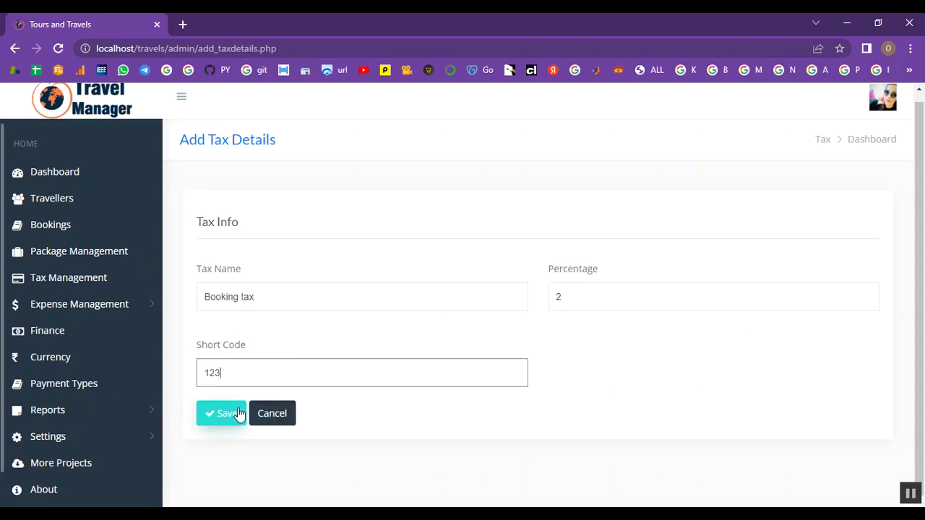
left_click(239, 413)
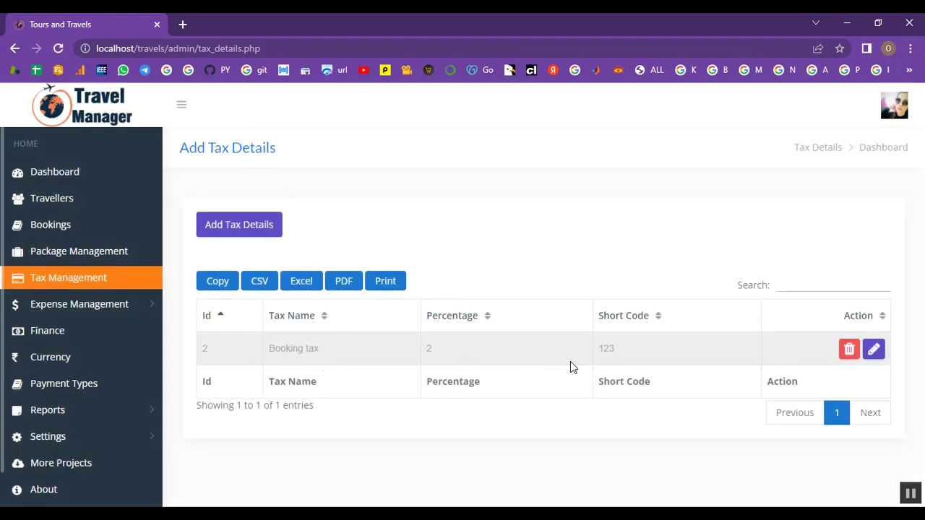
left_click(93, 309)
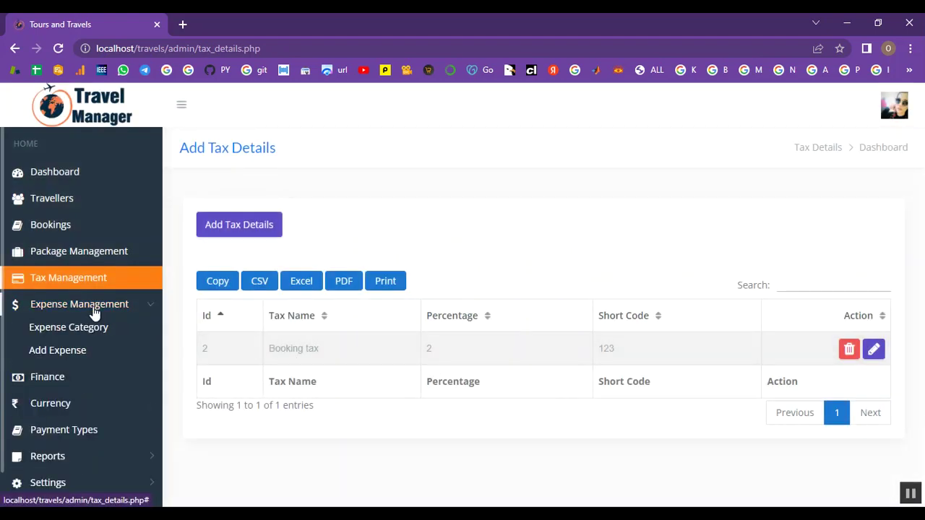
left_click(67, 329)
Step: Add the active expense category 'Tax', then visit the Finance and Currency pages
left_click(259, 219)
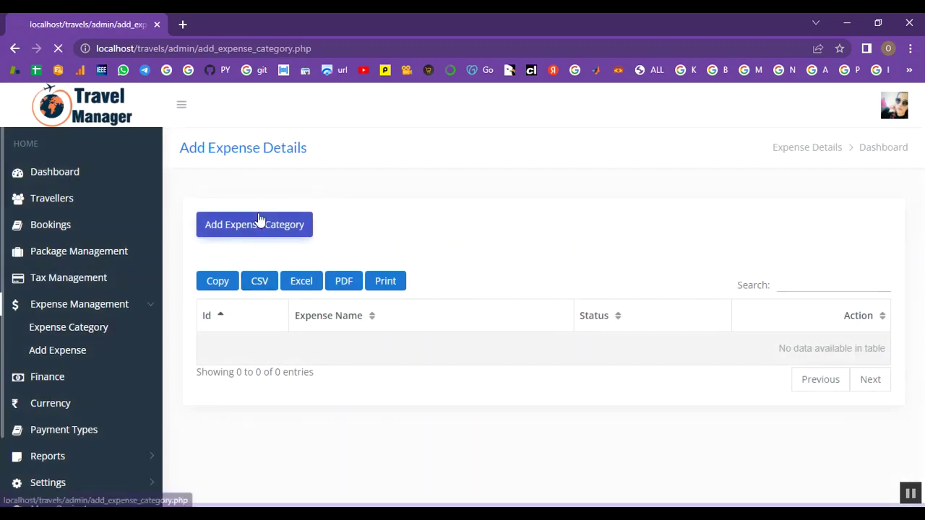
left_click(298, 300)
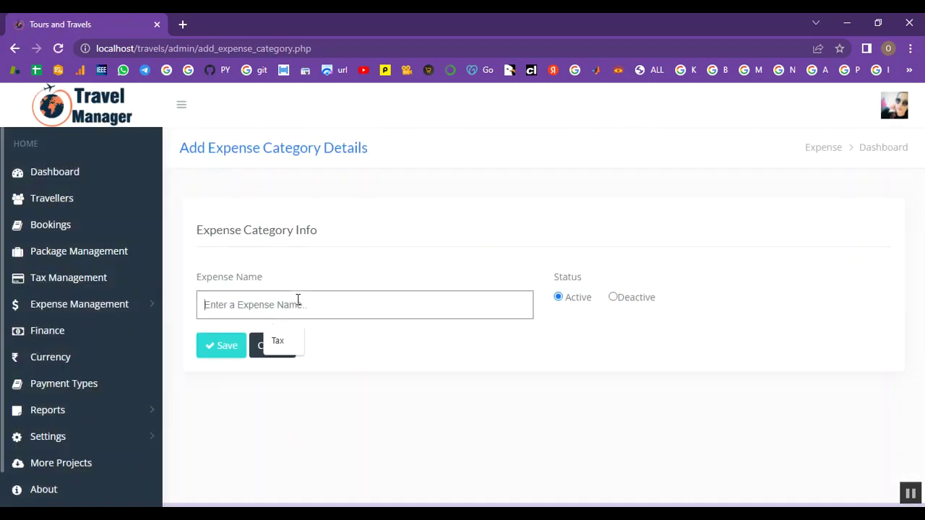
type("Tax")
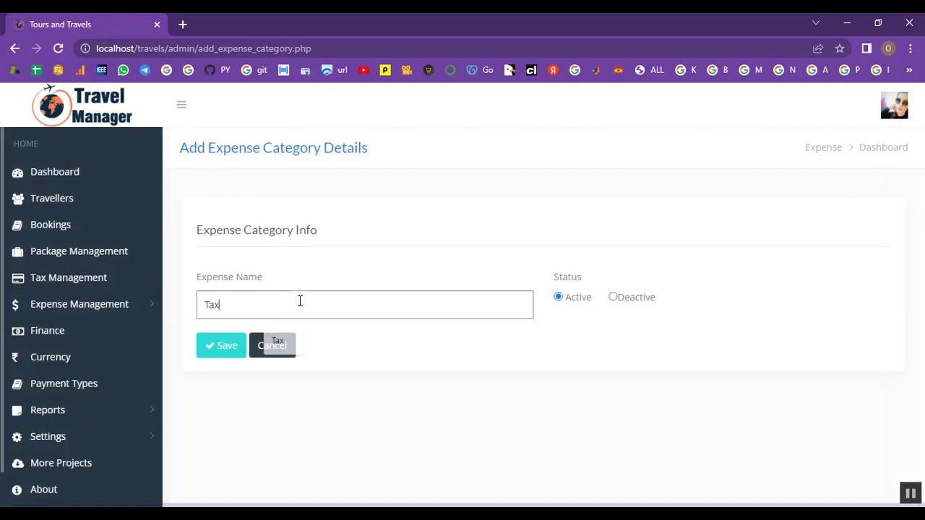
left_click(242, 347)
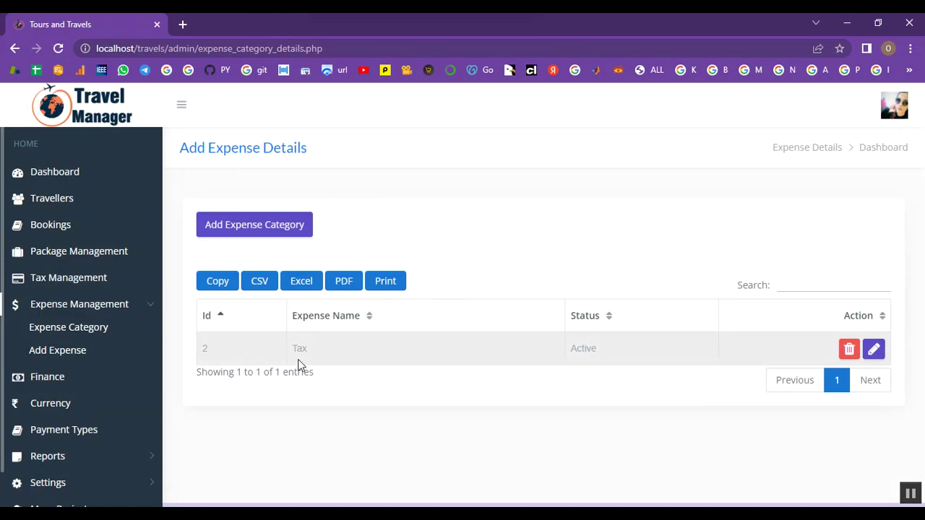
left_click(85, 311)
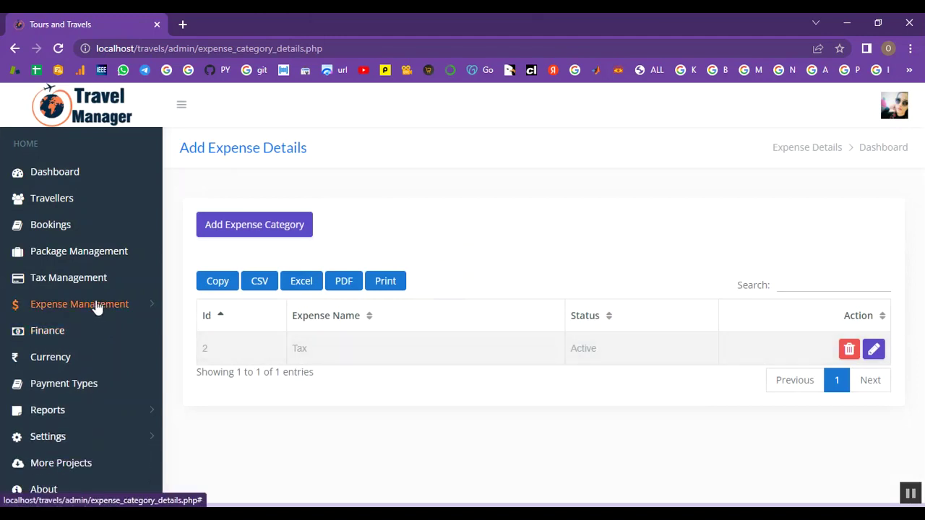
left_click(66, 343)
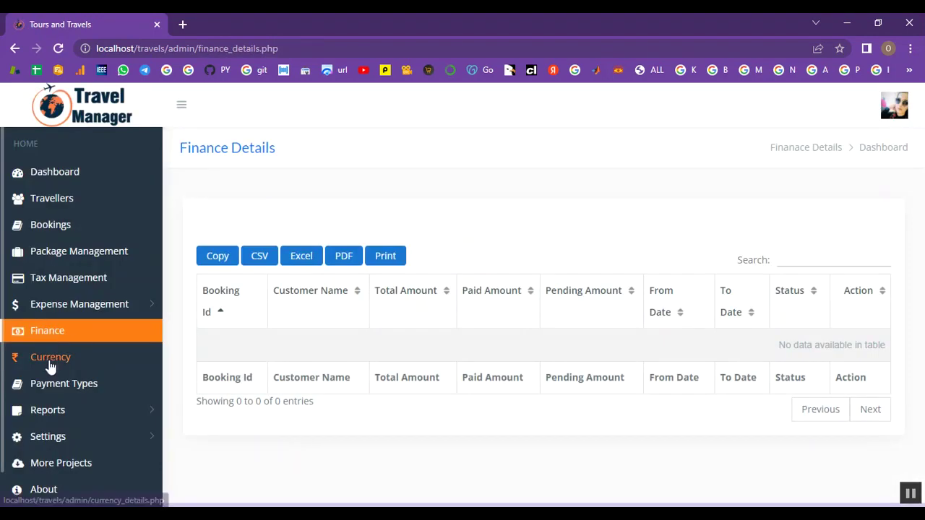
left_click(50, 365)
Step: Add a currency with code 12 and symbol Rs
left_click(263, 238)
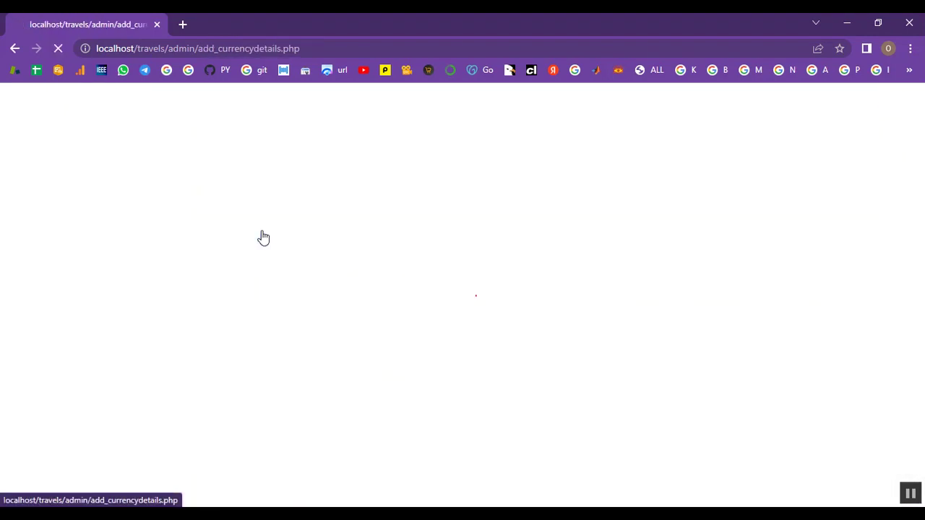
left_click(282, 311)
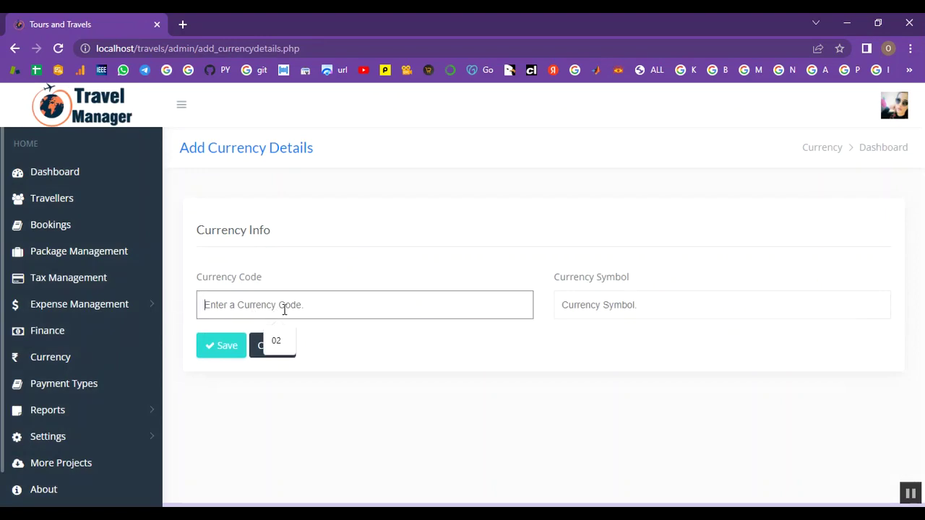
type("12")
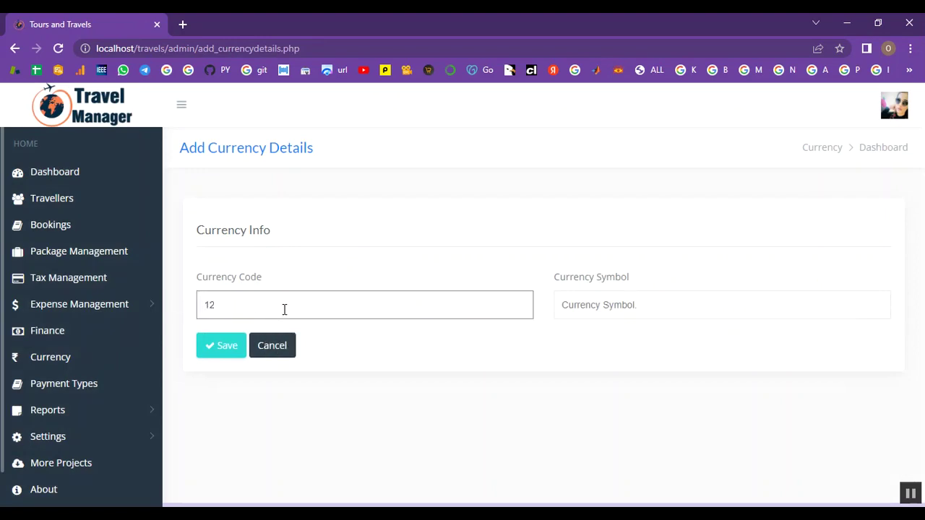
left_click(644, 307)
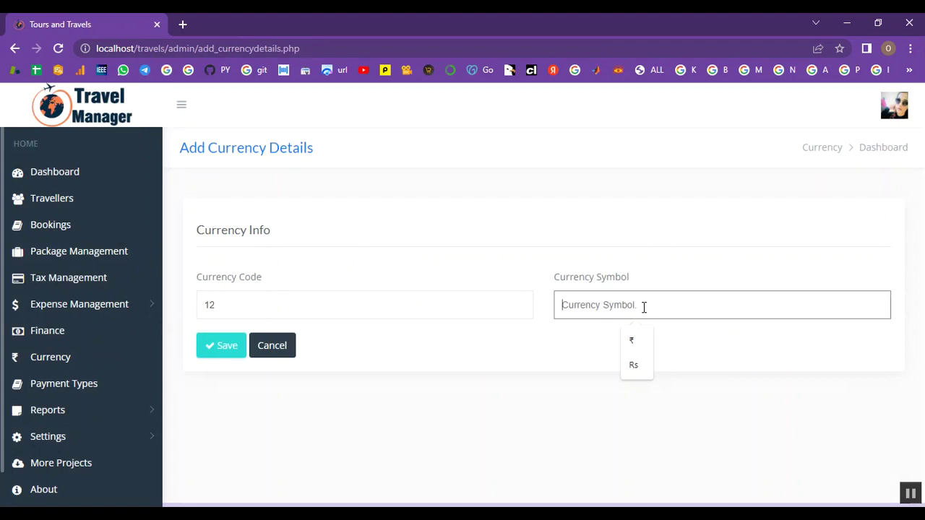
type("Rs")
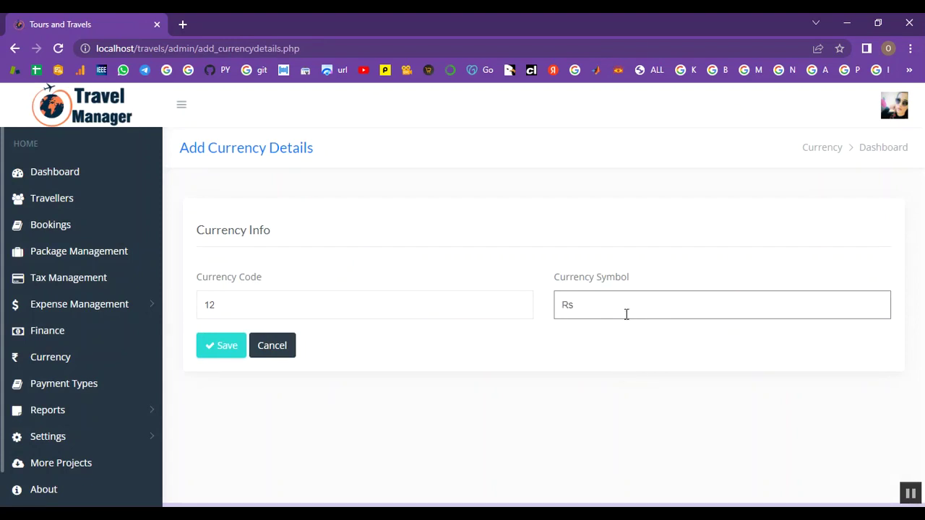
left_click(217, 350)
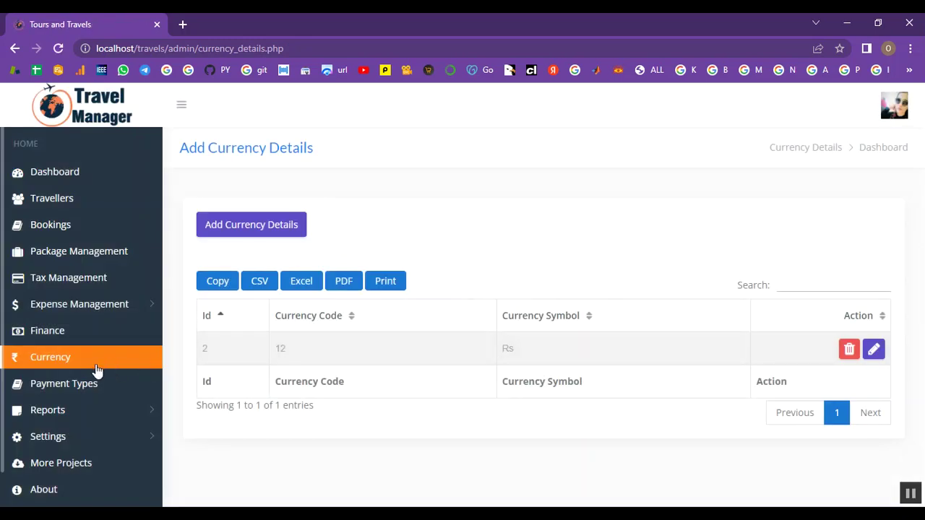
Step: Add the payment type 'Cash', then go to Bookings
left_click(89, 384)
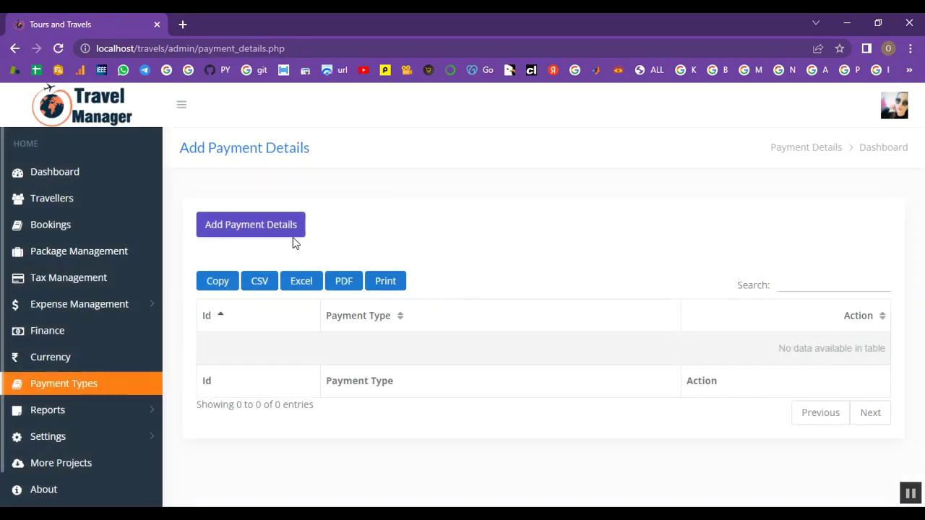
left_click(292, 234)
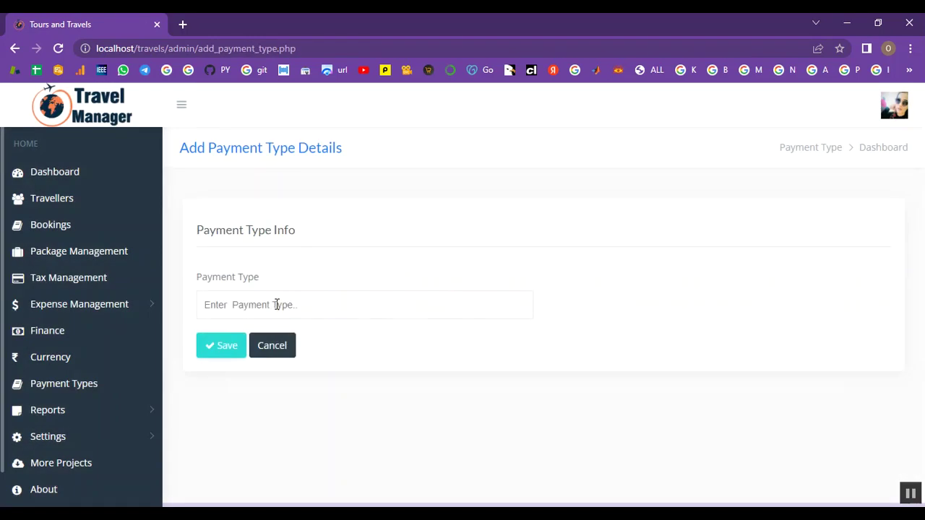
left_click(277, 305)
type("C")
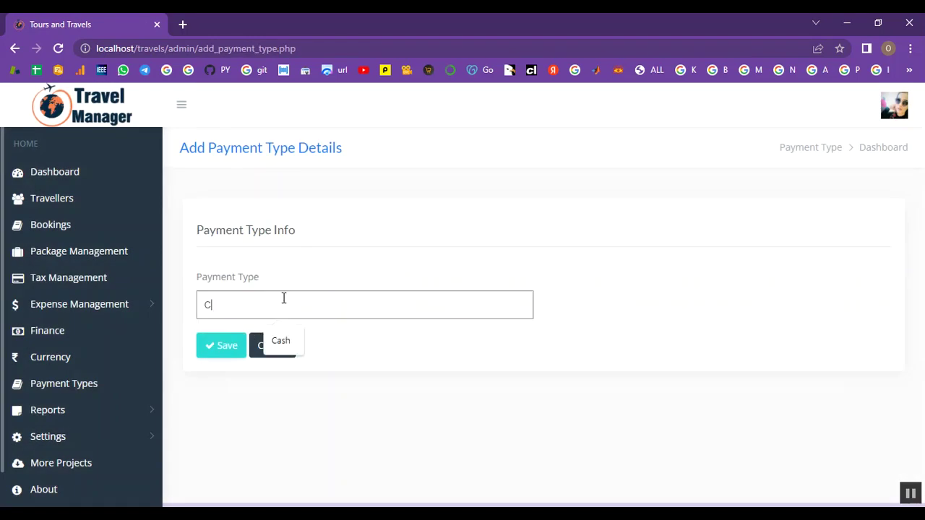
type("ash")
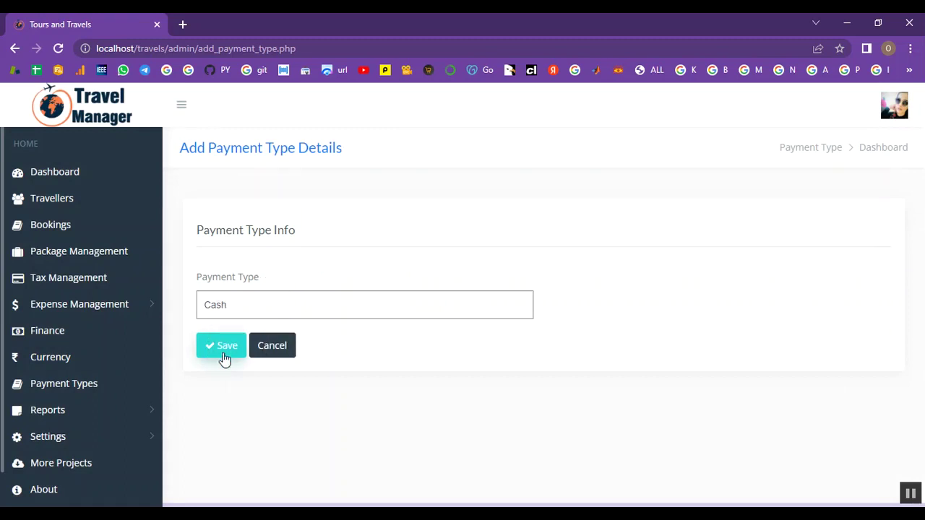
left_click(216, 353)
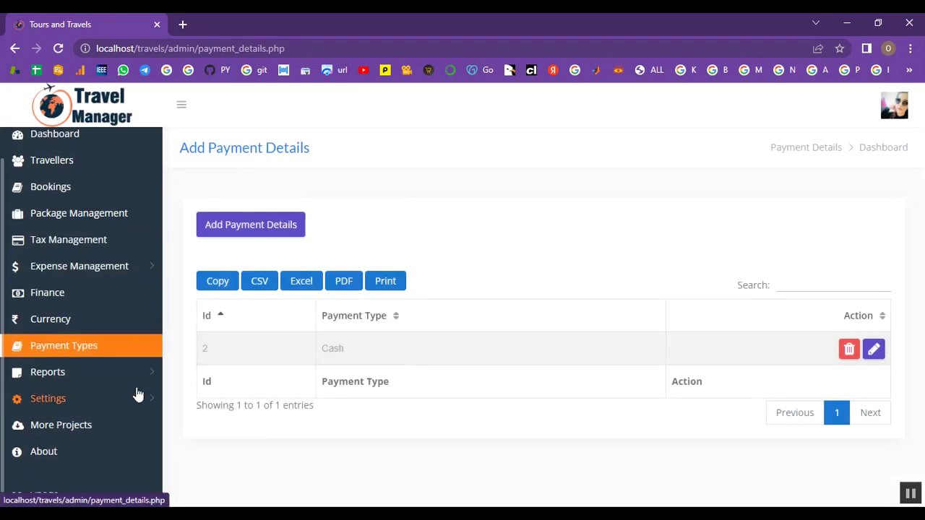
scroll(138, 394, "up", 1)
left_click(52, 232)
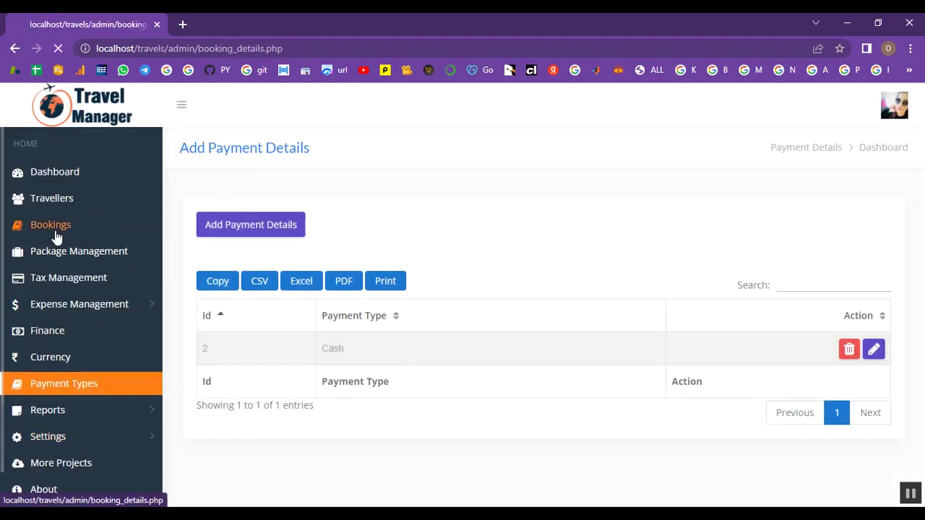
Step: Start a booking for the second traveller: Goa, Travel bags package, 2 adults, 1 child
left_click(242, 224)
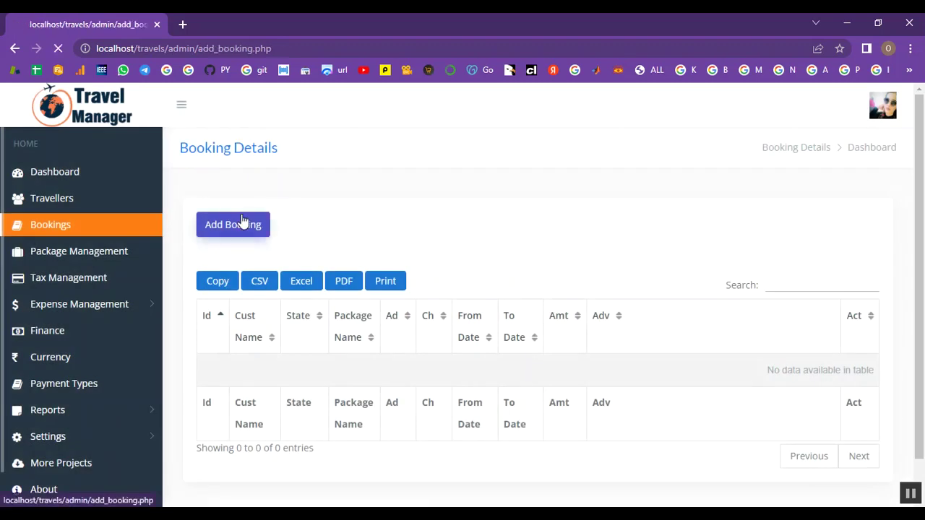
scroll(278, 253, "down", 1)
left_click(279, 236)
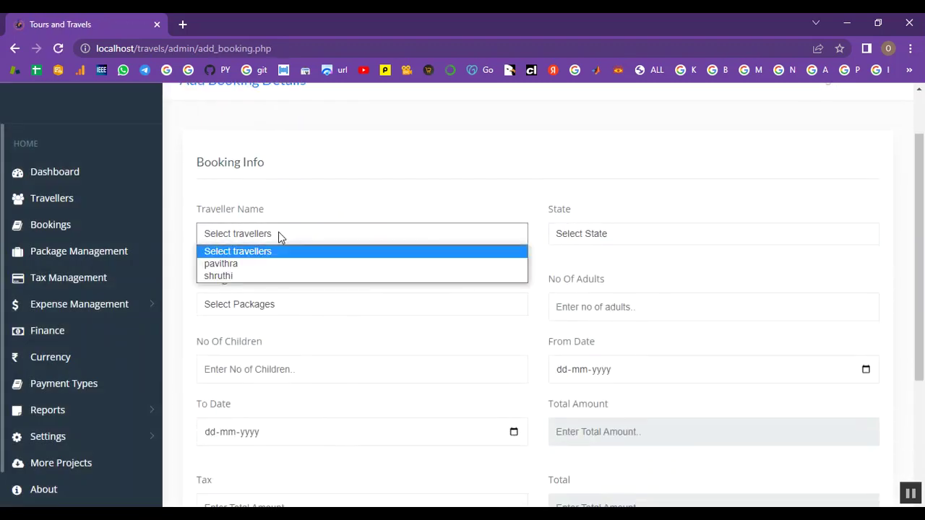
left_click(279, 275)
left_click(614, 233)
left_click(589, 263)
left_click(336, 304)
left_click(334, 333)
left_click(558, 312)
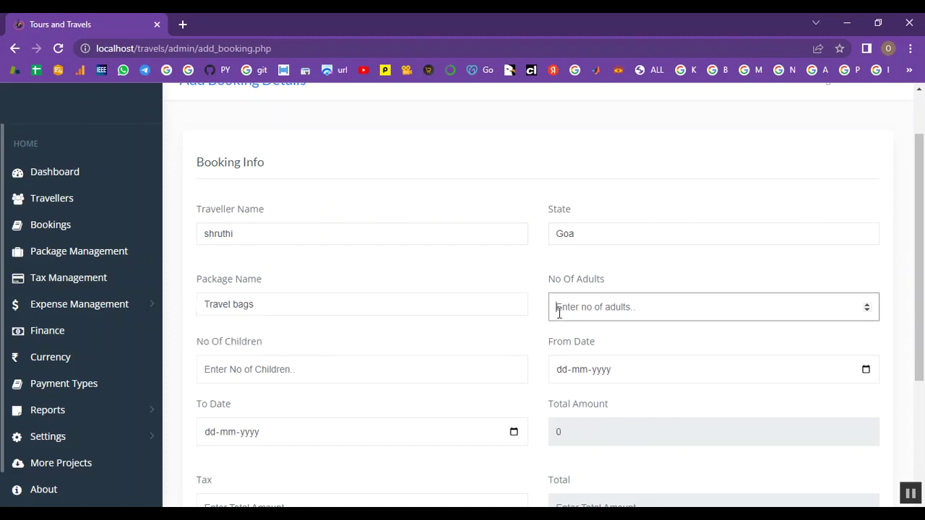
type("2")
left_click(320, 364)
type("1")
Step: Set the booking dates from 15 to 17 February 2023
left_click(871, 372)
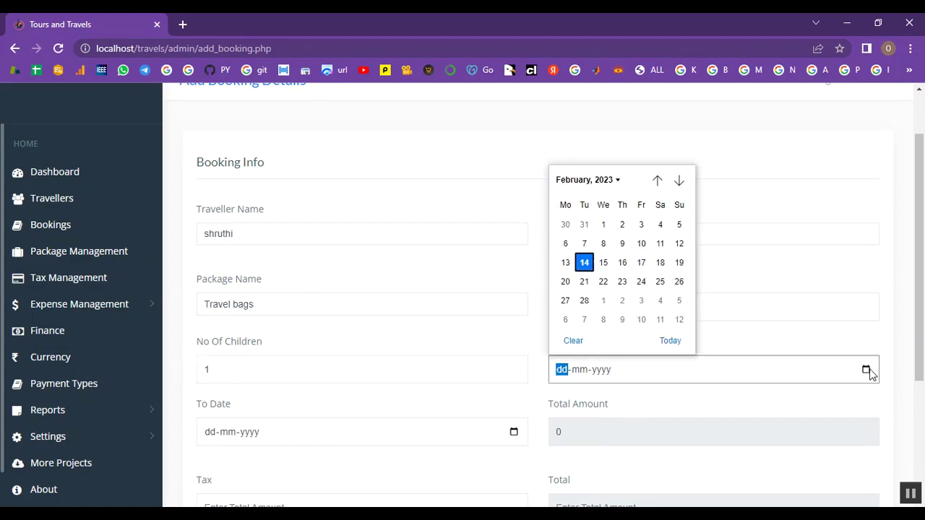
left_click(603, 263)
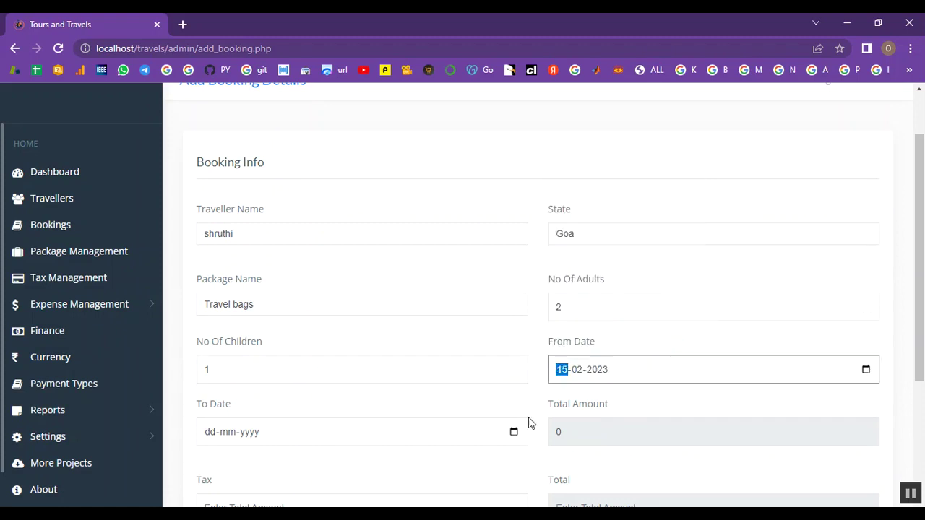
scroll(369, 398, "down", 1)
left_click(513, 366)
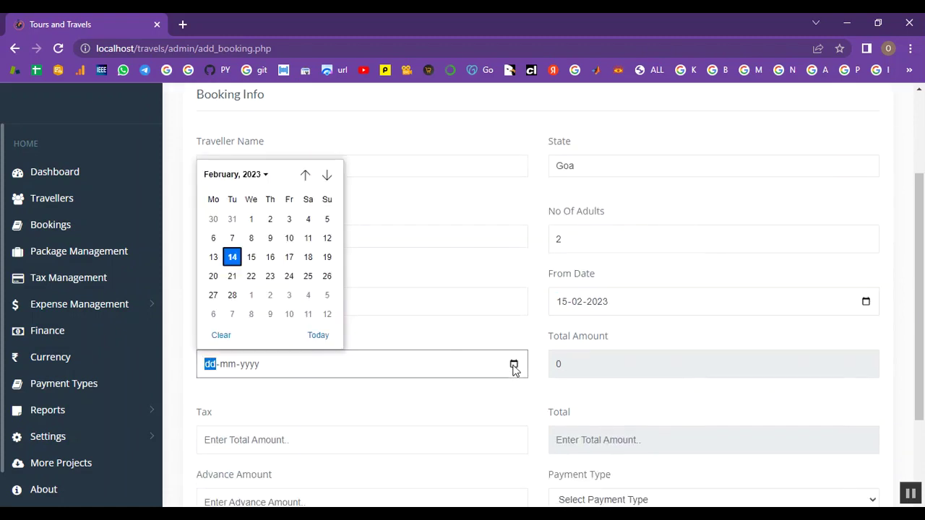
left_click(289, 257)
scroll(511, 363, "down", 2)
left_click(604, 237)
Step: Enter tax 2, advance 10 and Cash payment, then save the booking
left_click(211, 312)
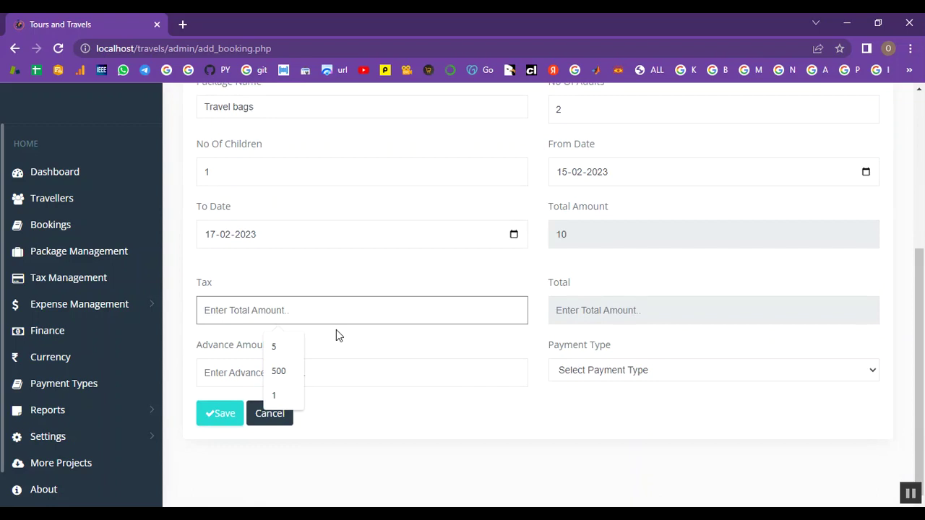
type("2")
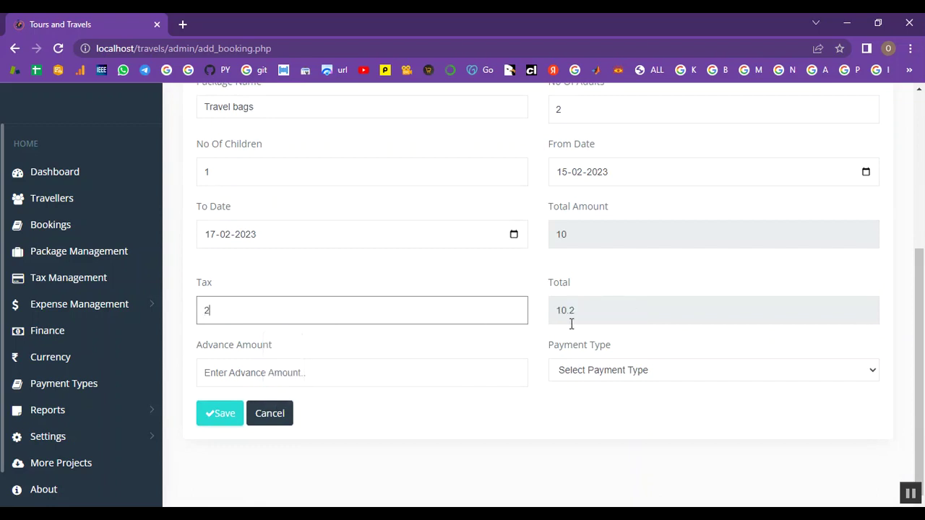
left_click(348, 375)
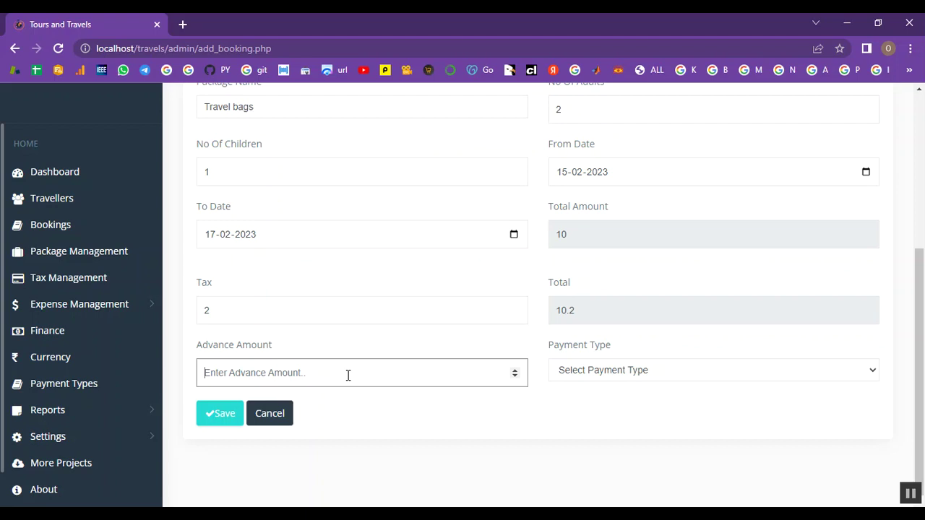
scroll(348, 376, "up", 1)
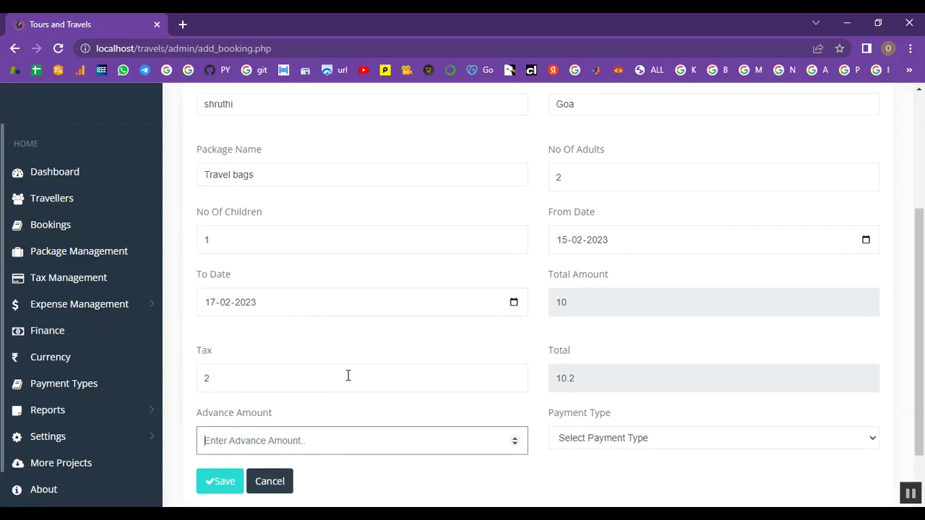
type("1000")
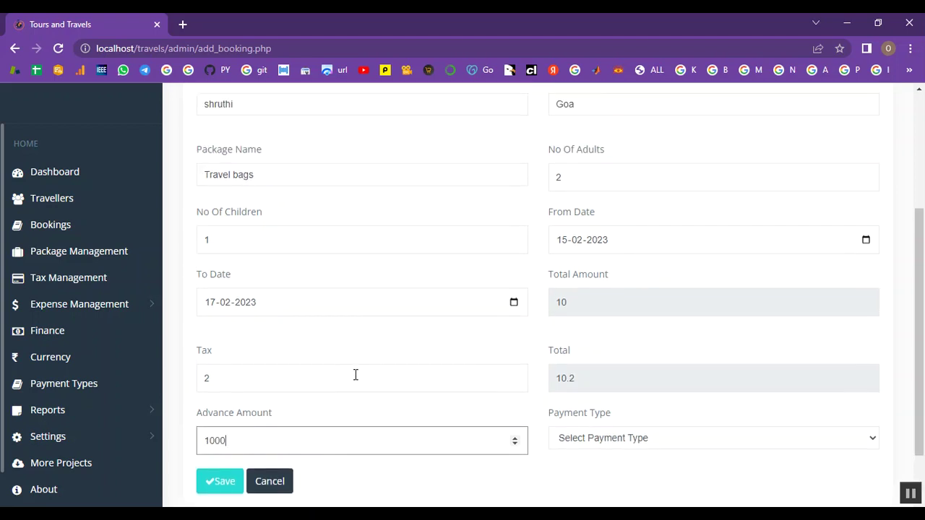
left_click(635, 438)
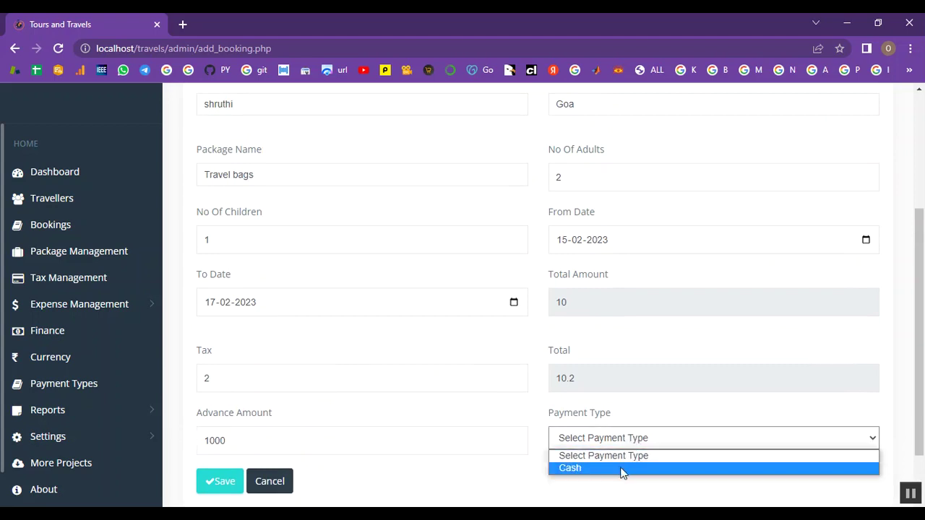
left_click(619, 467)
left_click(221, 483)
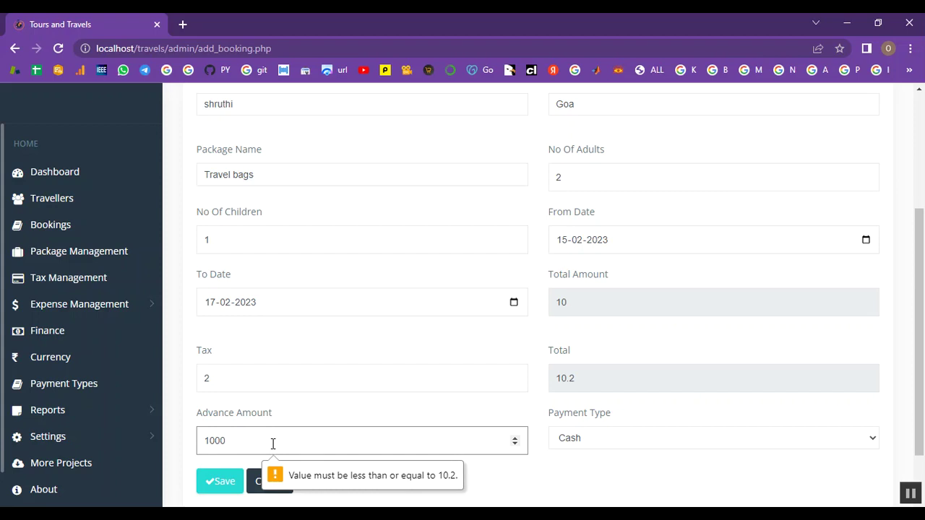
key("BackSpace")
key("BackSpace")
left_click(222, 491)
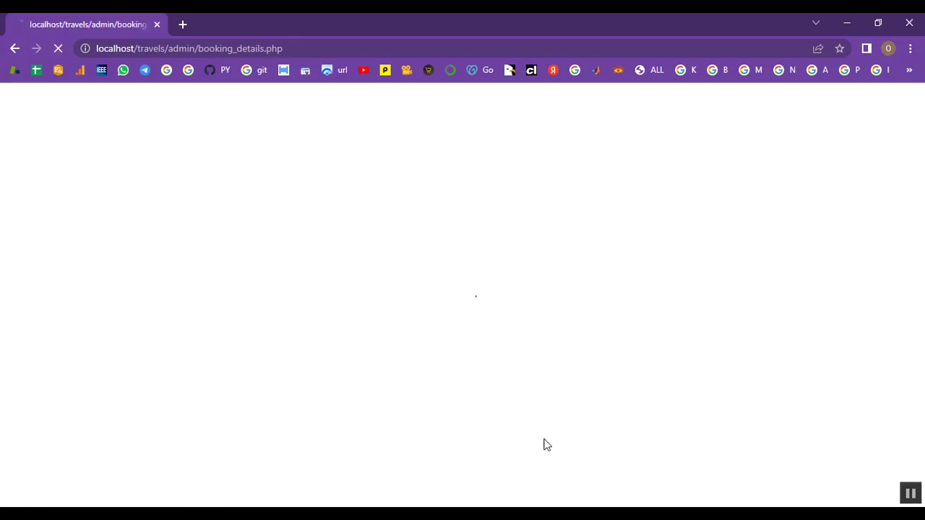
Step: Review the traveller, tax, expense category, finance, currency and payment type lists
scroll(556, 445, "down", 1)
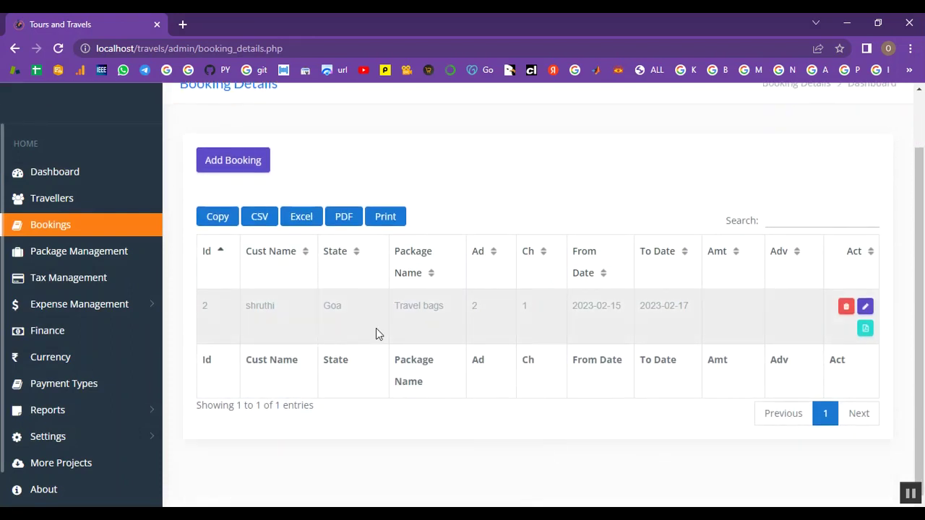
left_click(83, 209)
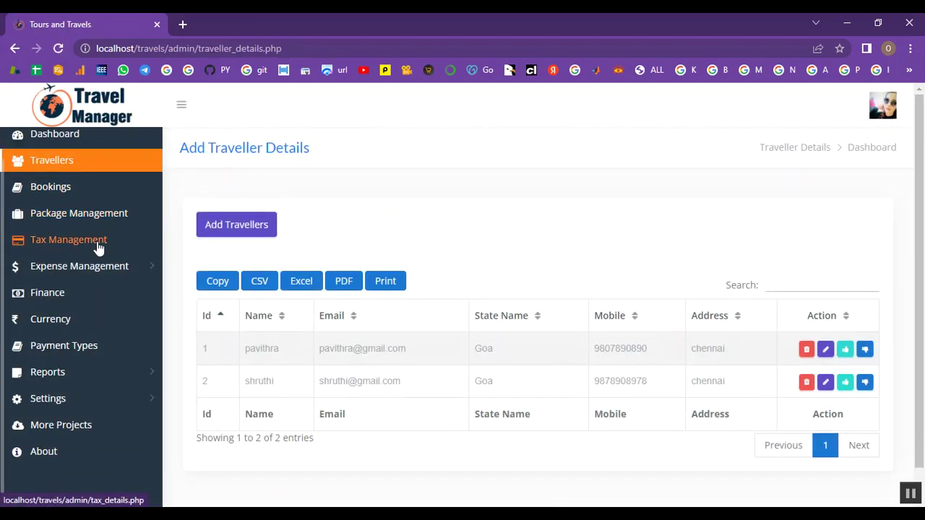
scroll(56, 269, "up", 1)
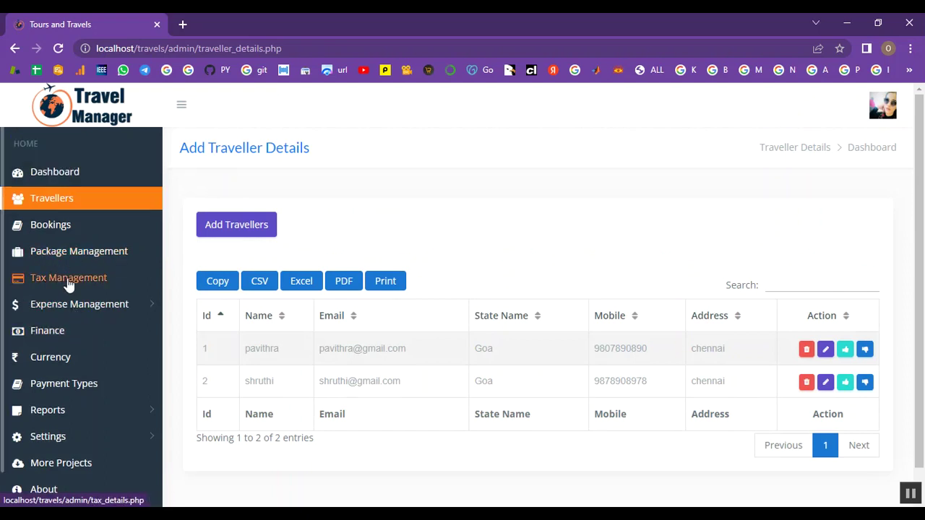
left_click(69, 282)
left_click(14, 273)
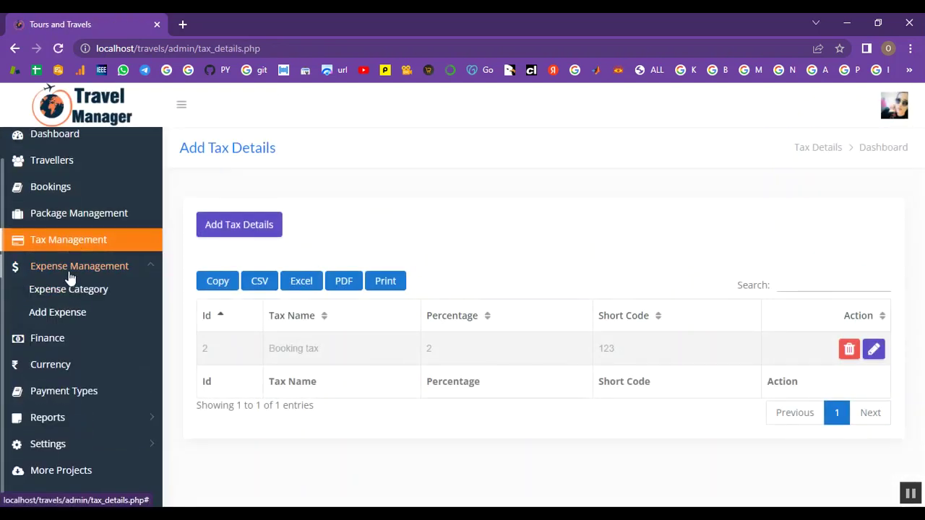
left_click(63, 289)
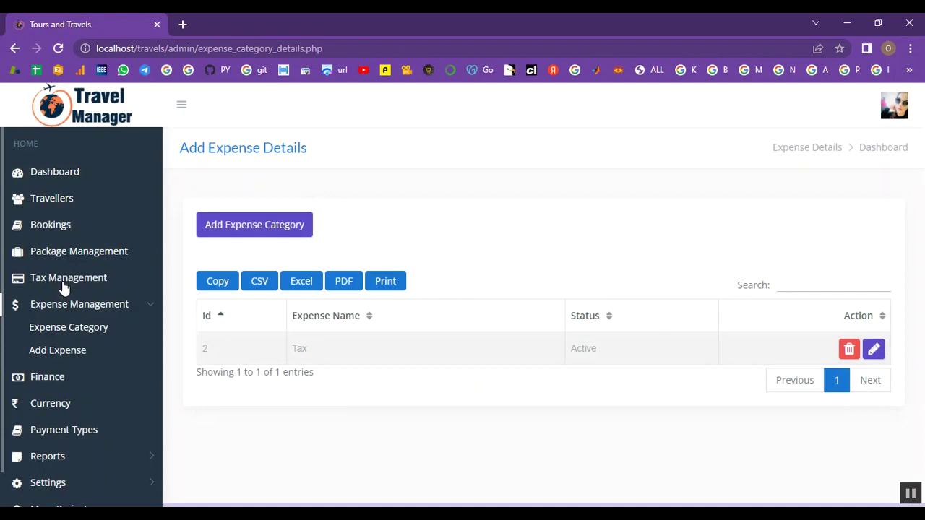
left_click(48, 382)
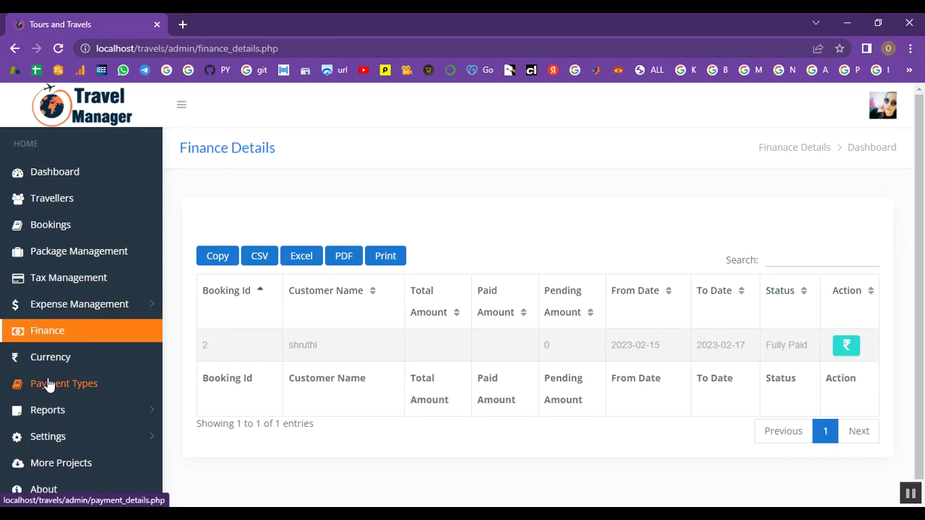
scroll(48, 385, "down", 1)
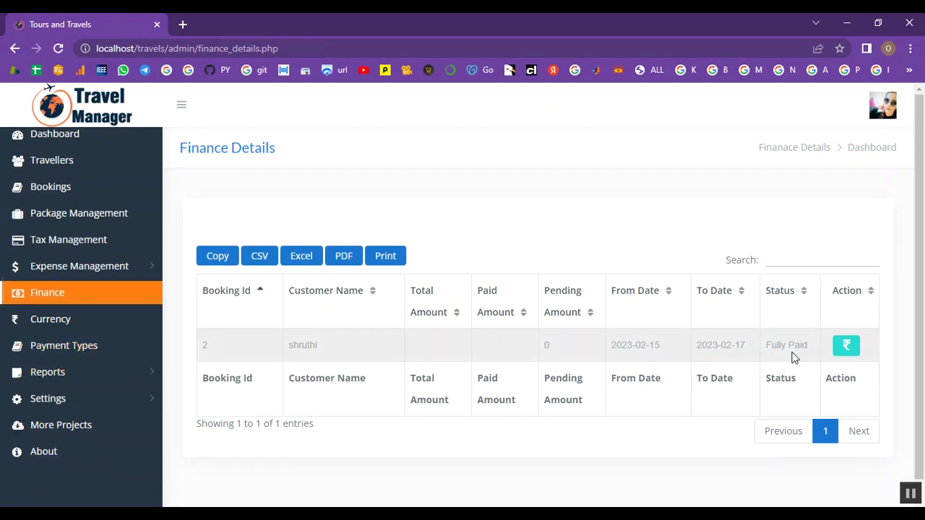
left_click(80, 320)
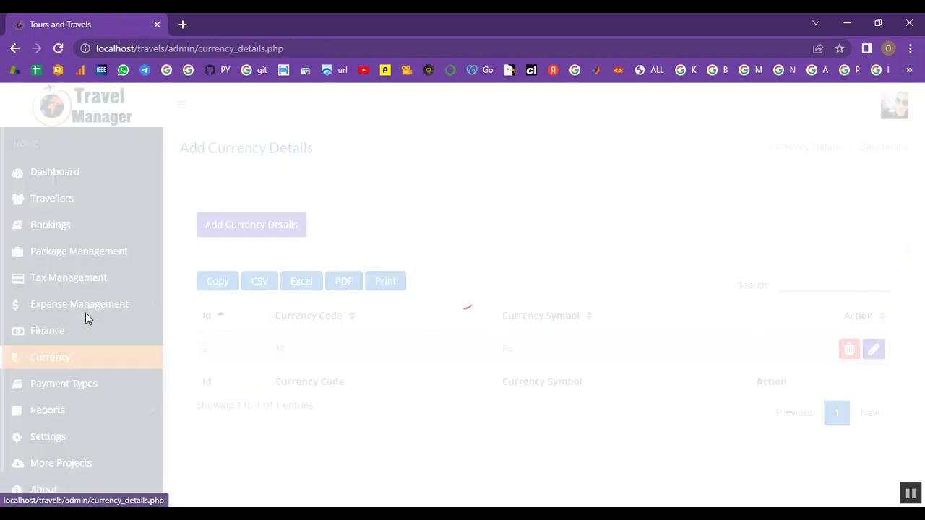
left_click(56, 354)
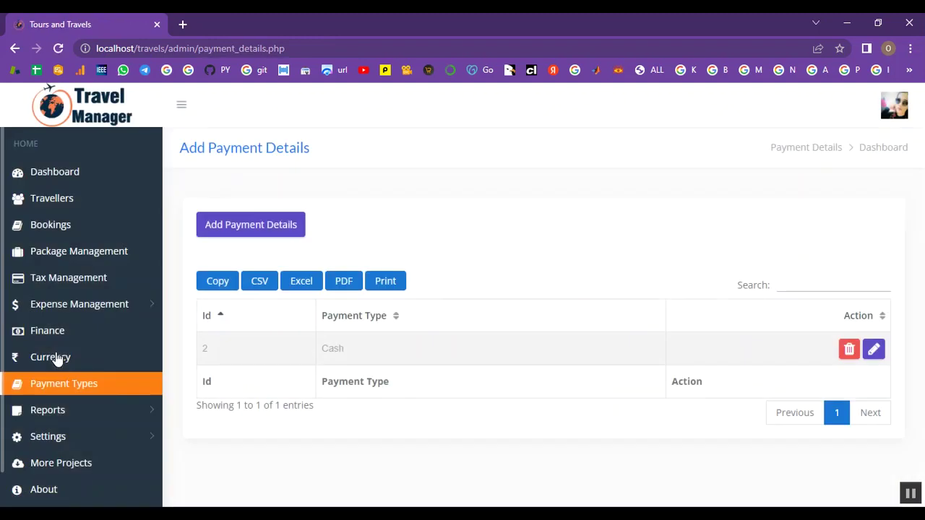
left_click(52, 417)
left_click(52, 436)
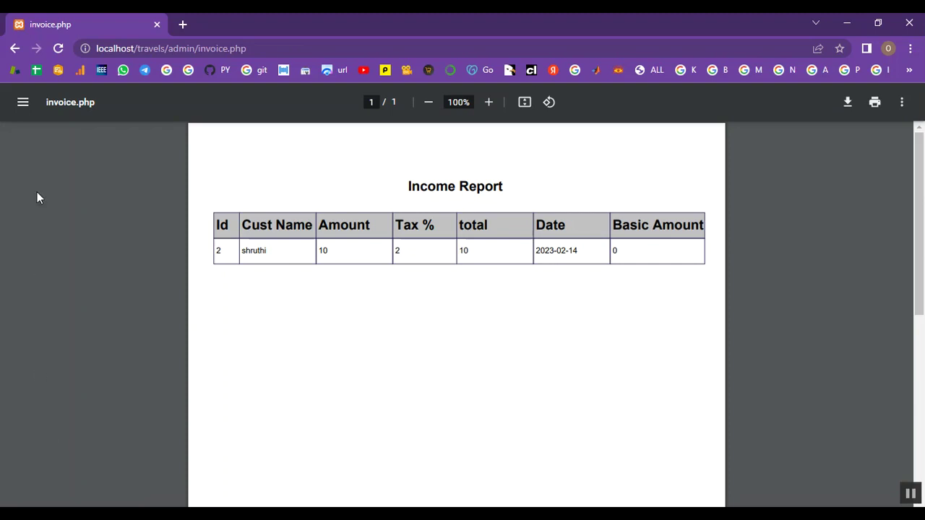
left_click(13, 50)
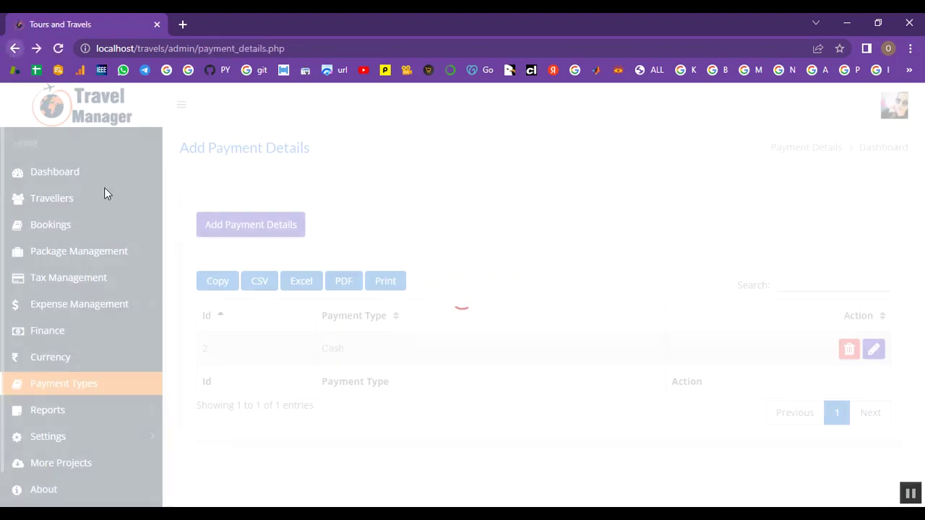
Step: Open the Expense Report page from the Reports section
left_click(67, 351)
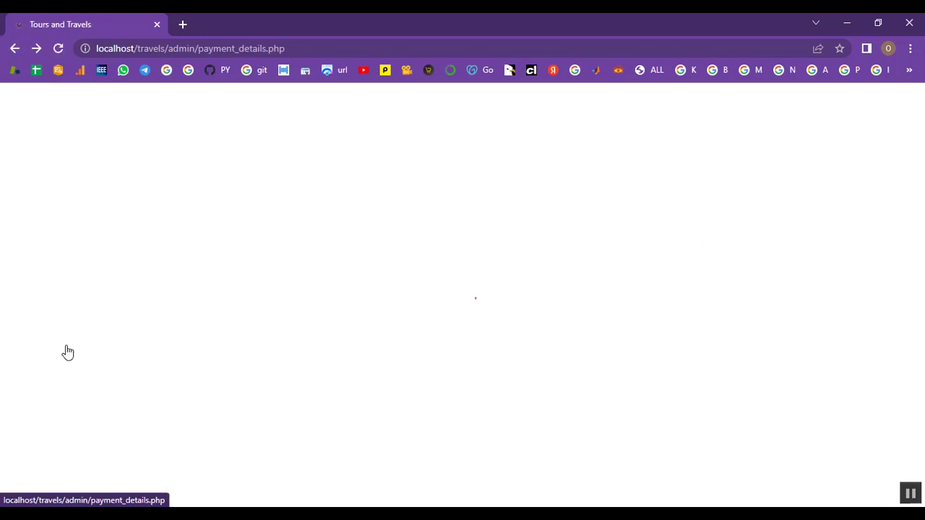
left_click(67, 376)
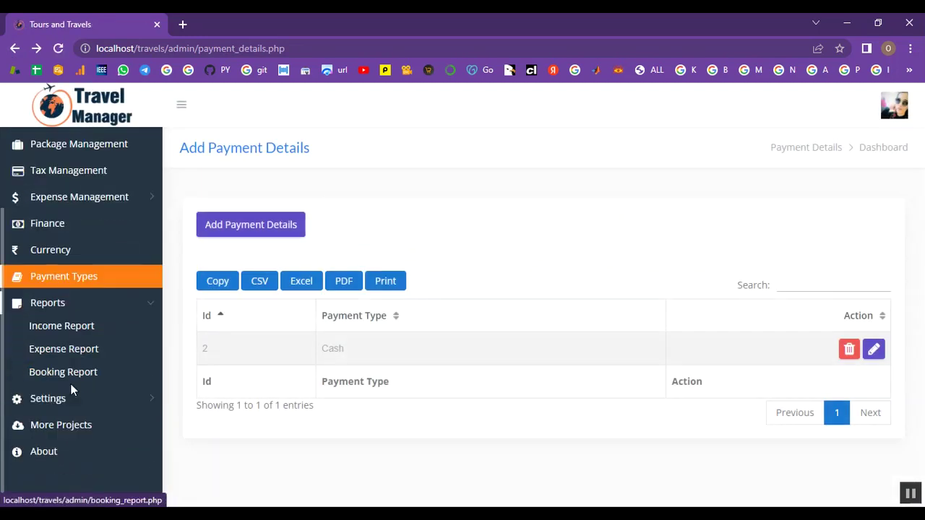
left_click(67, 355)
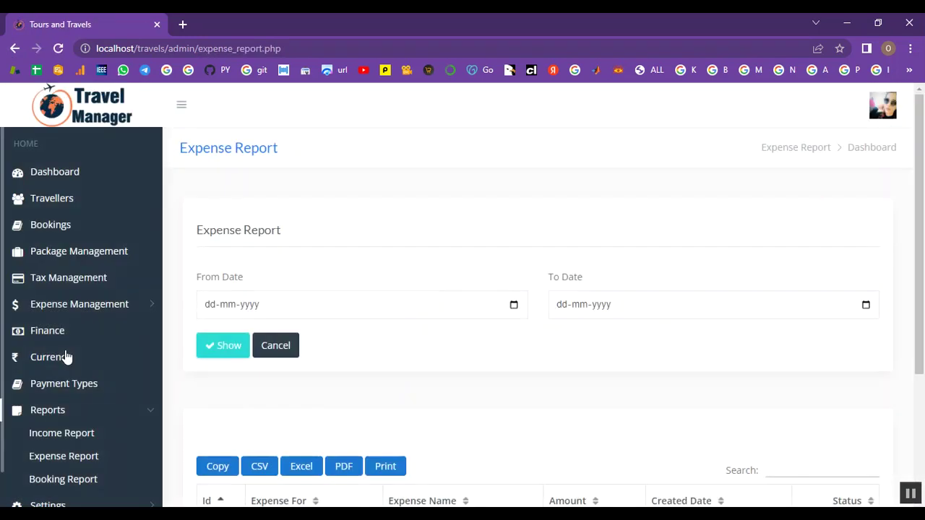
Step: Run the expense report for 15 to 18 February 2023
left_click(206, 309)
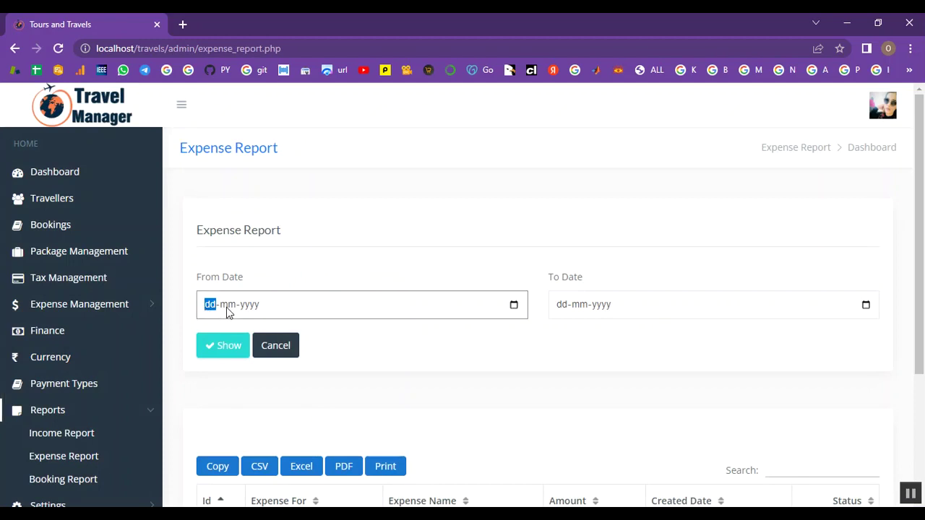
left_click(405, 320)
left_click(514, 305)
key("Right")
key("Return")
left_click(857, 310)
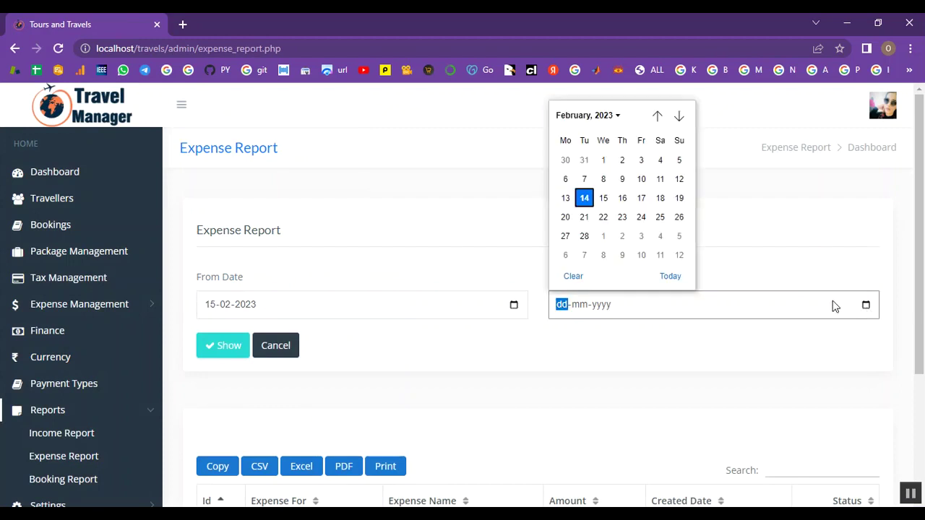
left_click(664, 206)
left_click(241, 355)
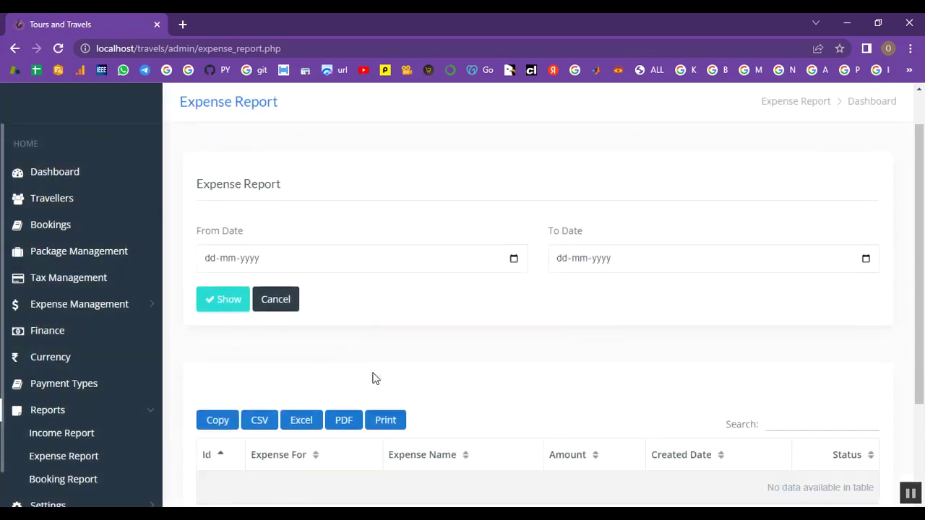
scroll(374, 379, "down", 2)
scroll(381, 380, "up", 2)
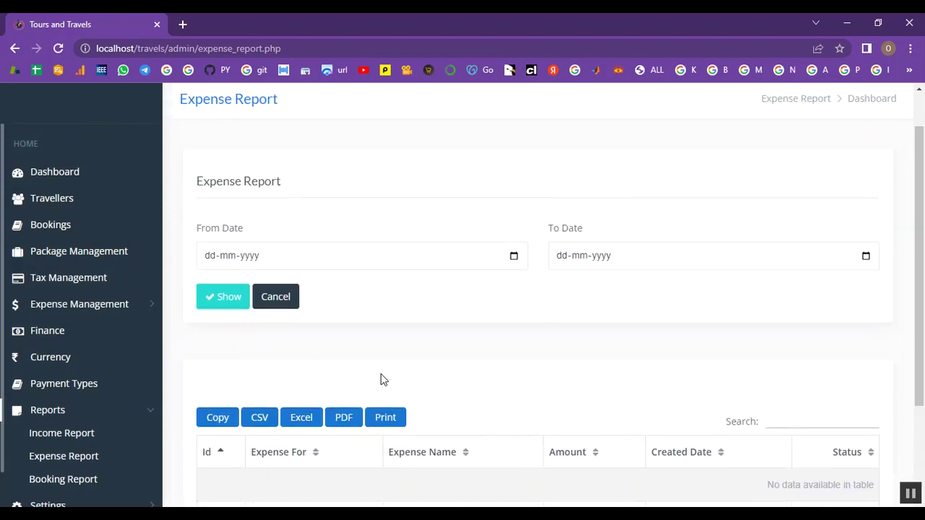
scroll(383, 381, "down", 1)
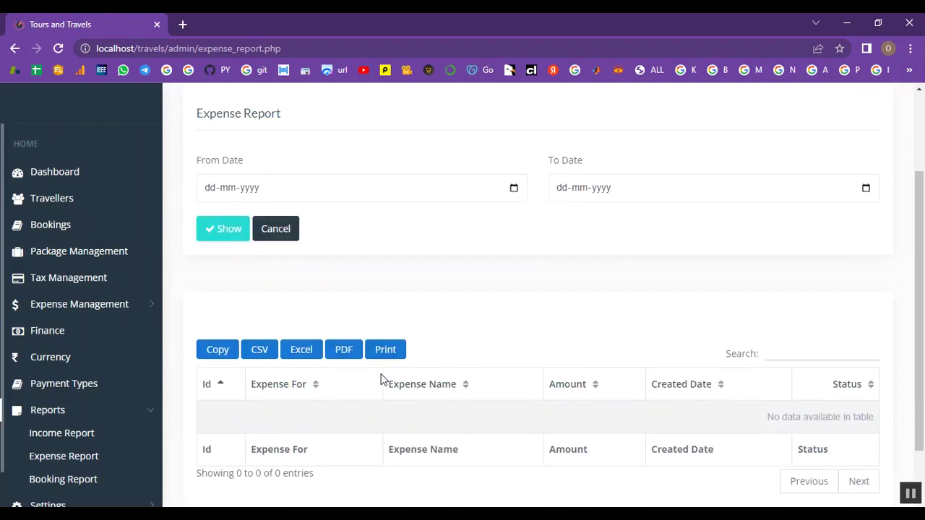
scroll(404, 362, "up", 2)
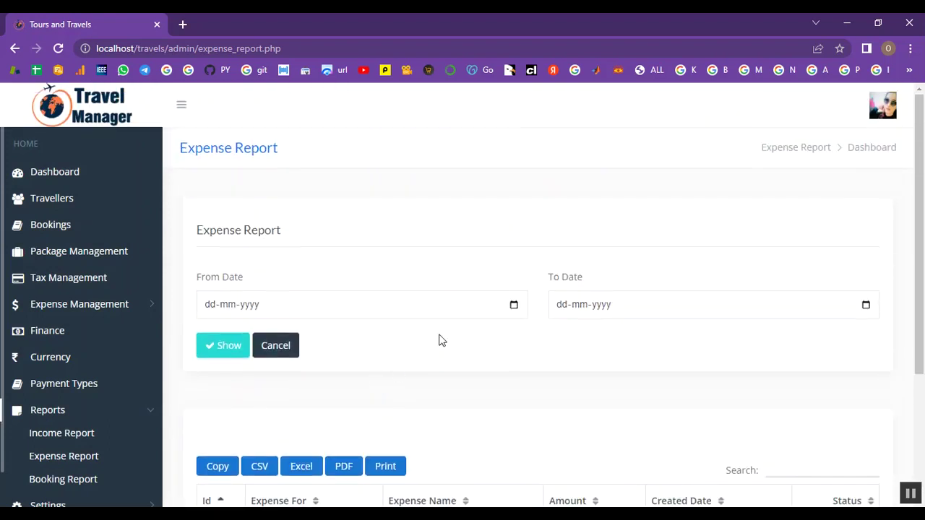
Step: Rerun the expense report for 13 to 28 February 2023, which shows no data
left_click(515, 313)
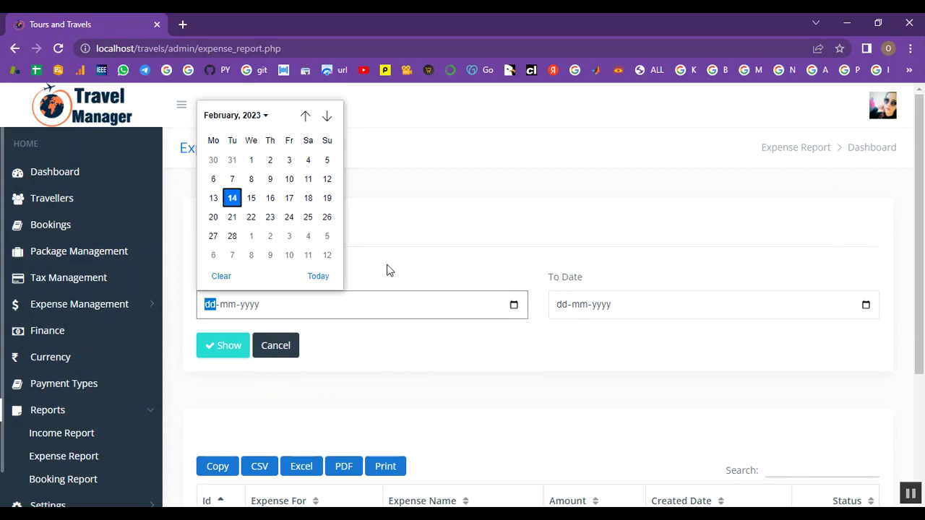
left_click(214, 198)
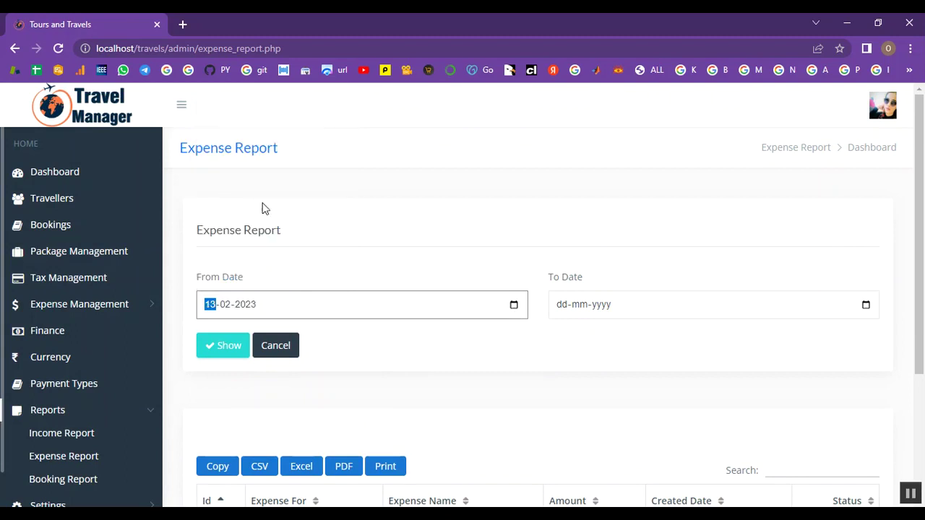
left_click(866, 306)
left_click(584, 236)
left_click(222, 347)
scroll(280, 362, "down", 3)
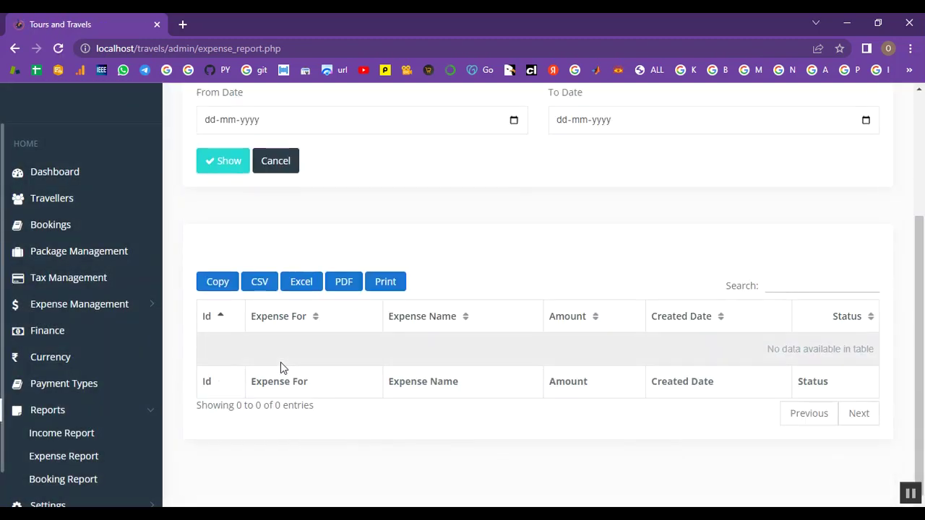
scroll(281, 368, "up", 3)
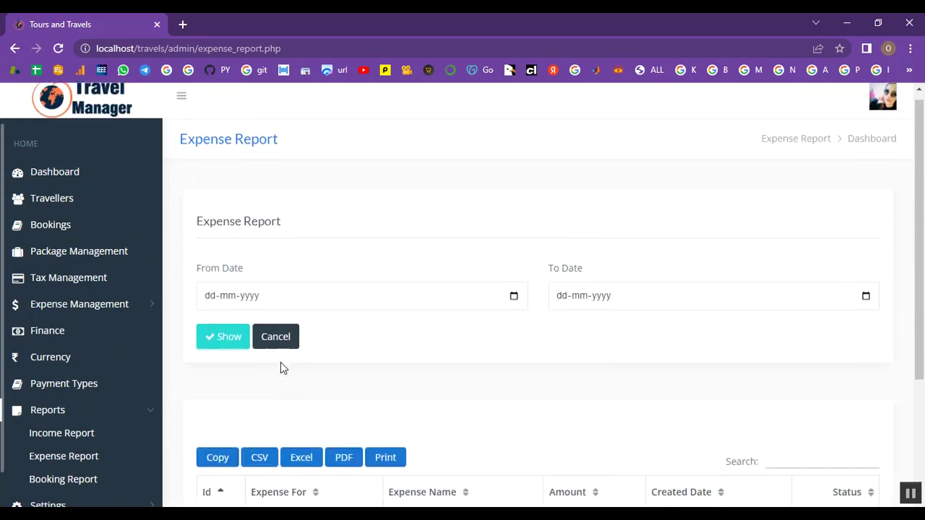
scroll(281, 368, "down", 1)
Step: Switch to the Booking Report page
left_click(76, 479)
scroll(79, 469, "down", 2)
scroll(305, 433, "down", 2)
scroll(305, 437, "up", 2)
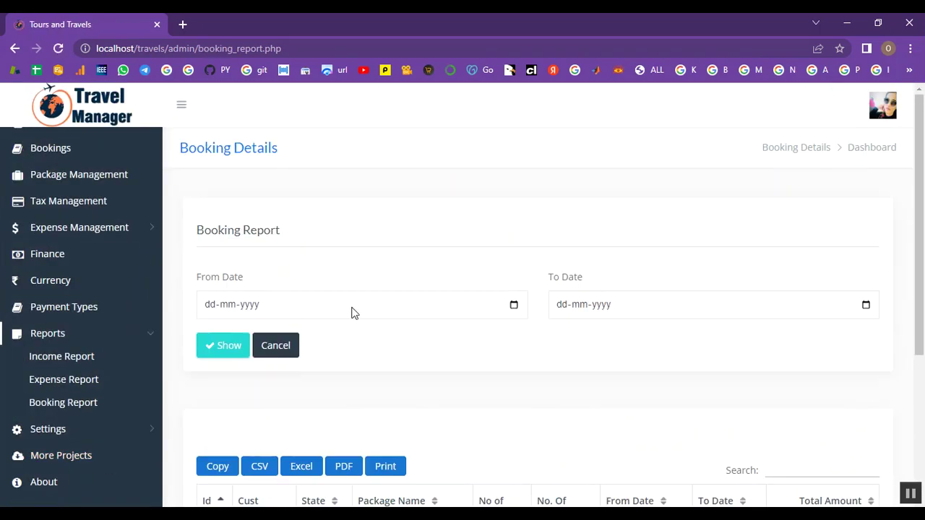
Step: Show bookings from 15-02-2023 to 28-02-2023, find none, and collapse the Reports menu
left_click(514, 305)
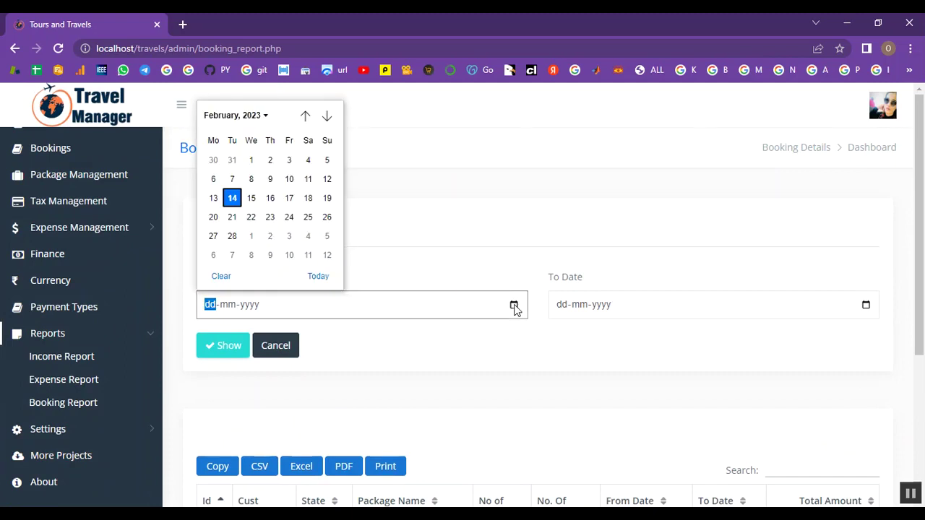
left_click(251, 198)
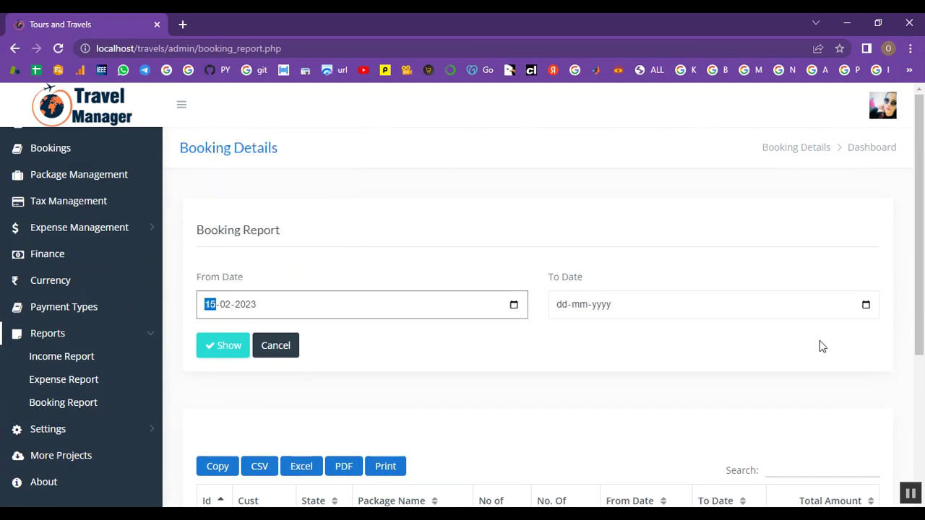
left_click(866, 306)
left_click(584, 254)
left_click(225, 347)
scroll(234, 352, "down", 3)
scroll(234, 351, "up", 2)
scroll(76, 432, "down", 2)
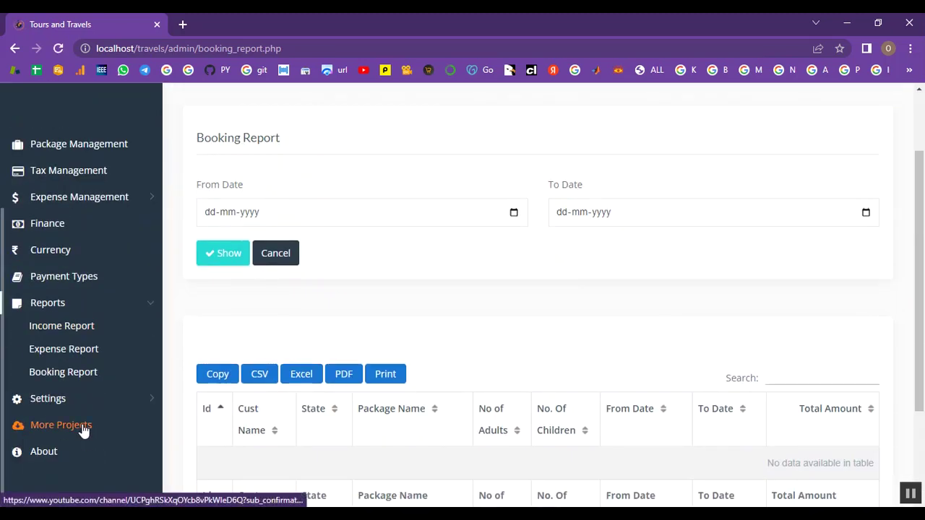
scroll(83, 430, "up", 2)
left_click(128, 412)
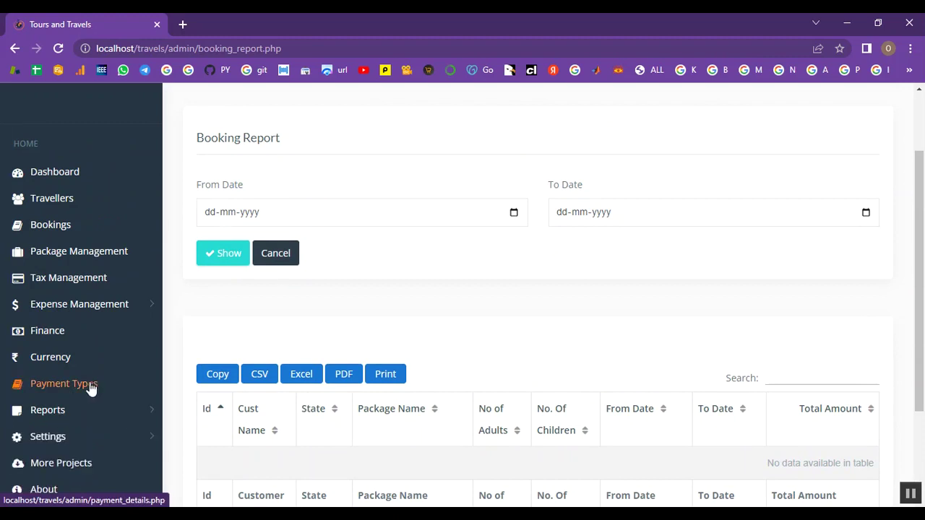
Step: Review the Payment Types, Currency, Finance, Expense Category and Add Expense pages
left_click(64, 384)
left_click(92, 366)
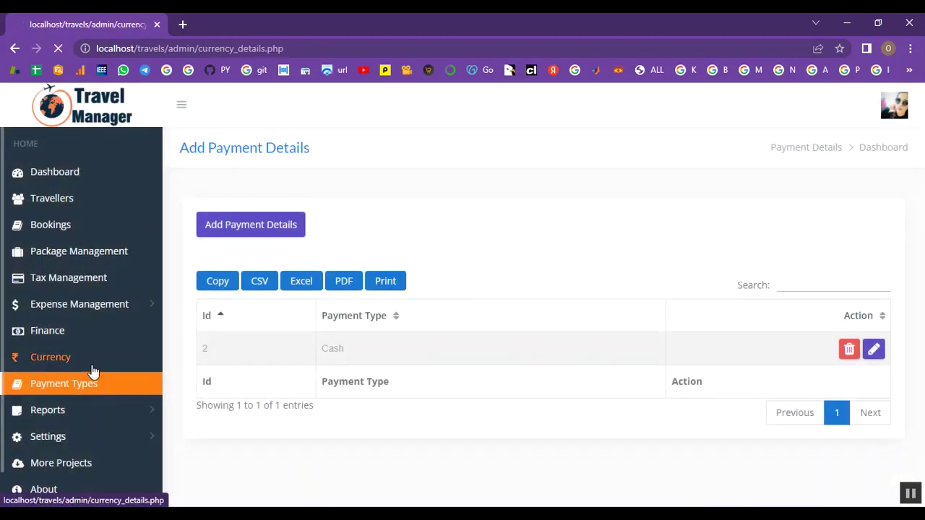
left_click(92, 338)
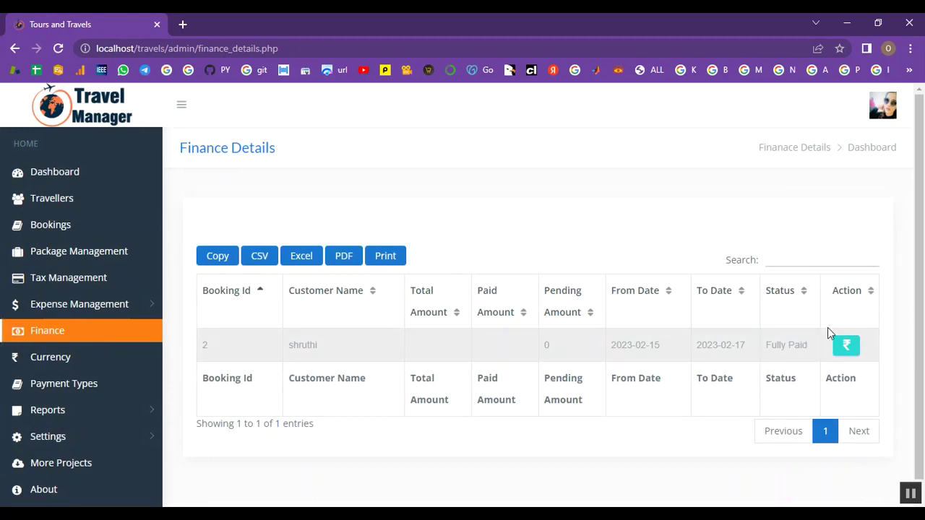
left_click(63, 303)
left_click(65, 327)
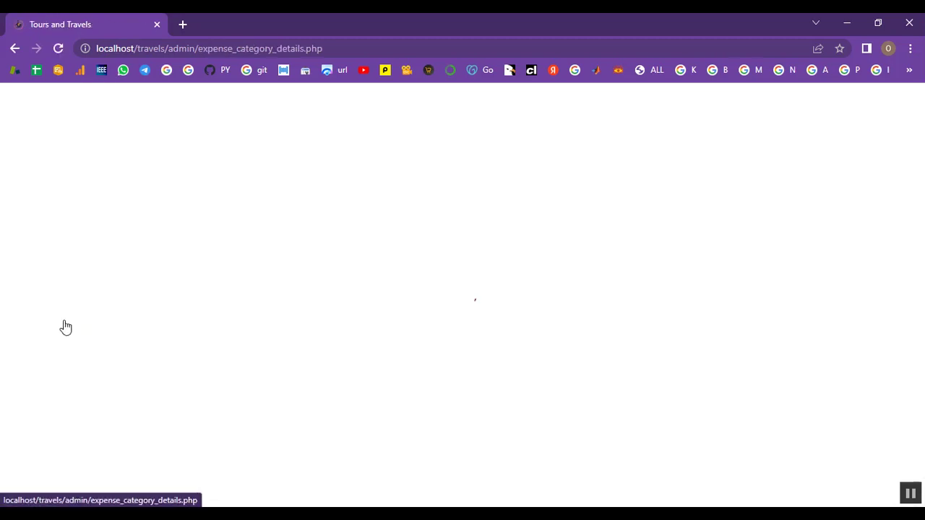
left_click(51, 352)
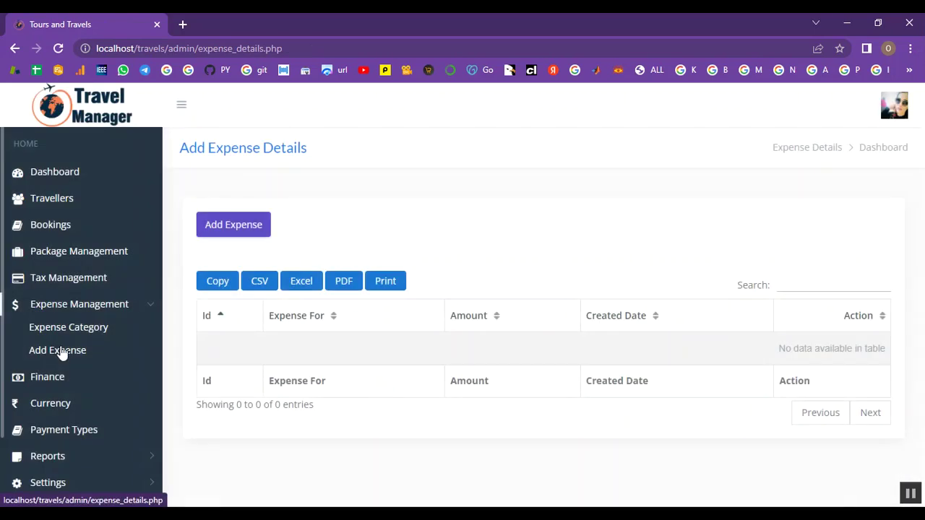
Step: Review the Tax, Package, Bookings and Travellers pages
left_click(85, 282)
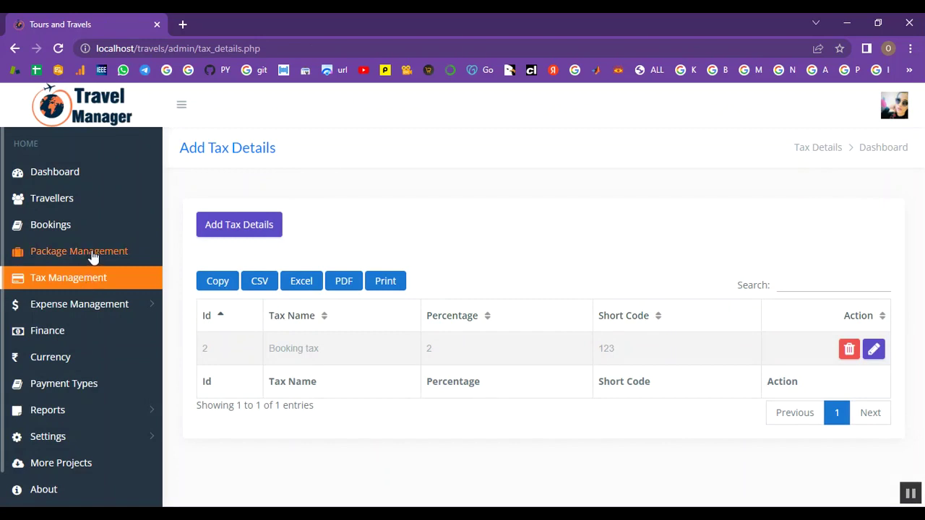
left_click(93, 258)
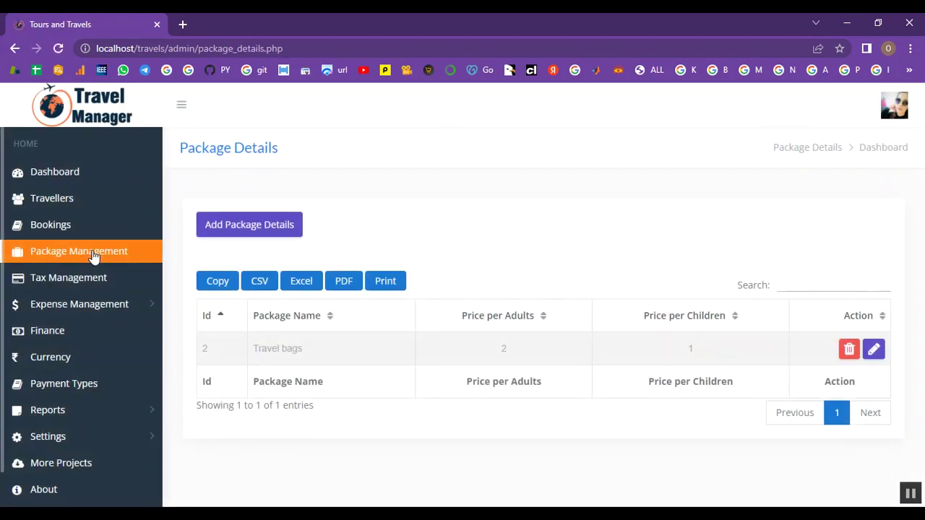
left_click(51, 225)
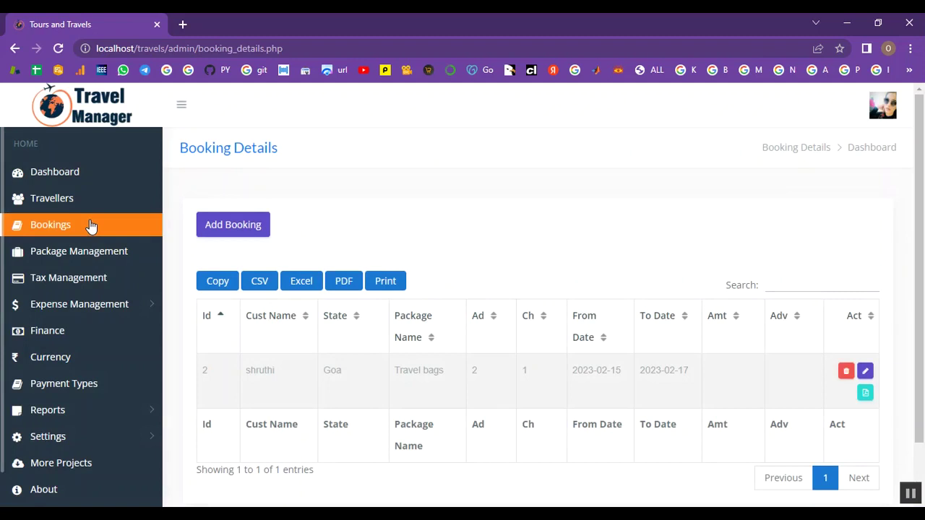
left_click(67, 202)
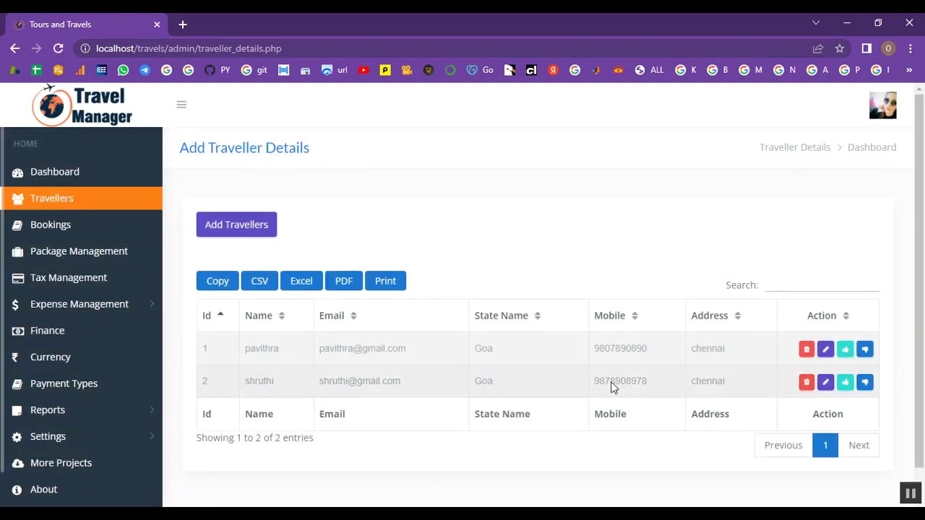
Step: Return to the dashboard showing 1 package, 2 travellers, 1 currency, 1 booking, then open the account menu
left_click(114, 174)
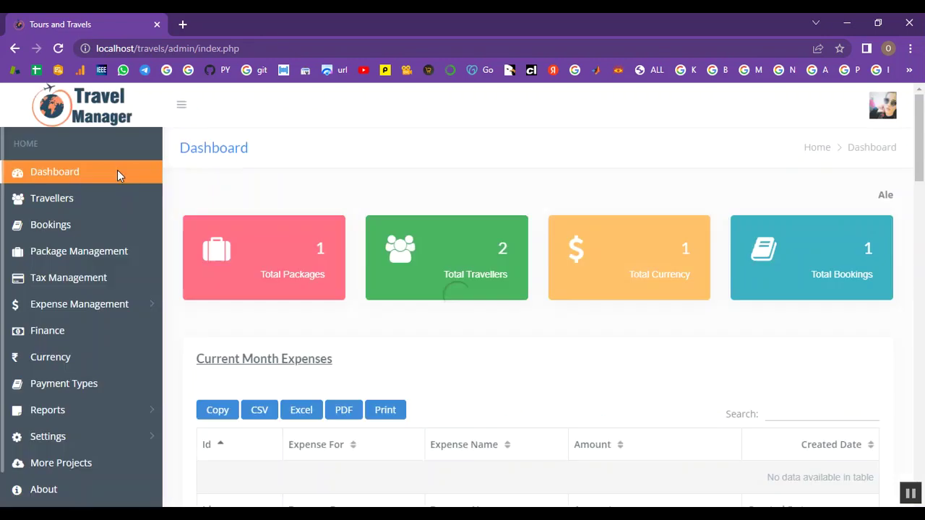
scroll(324, 270, "down", 2)
scroll(324, 270, "up", 2)
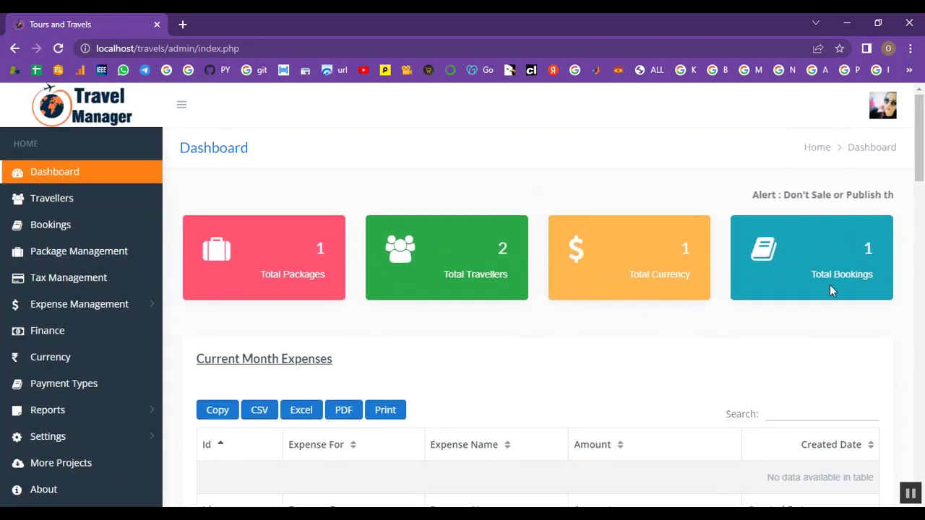
left_click(886, 116)
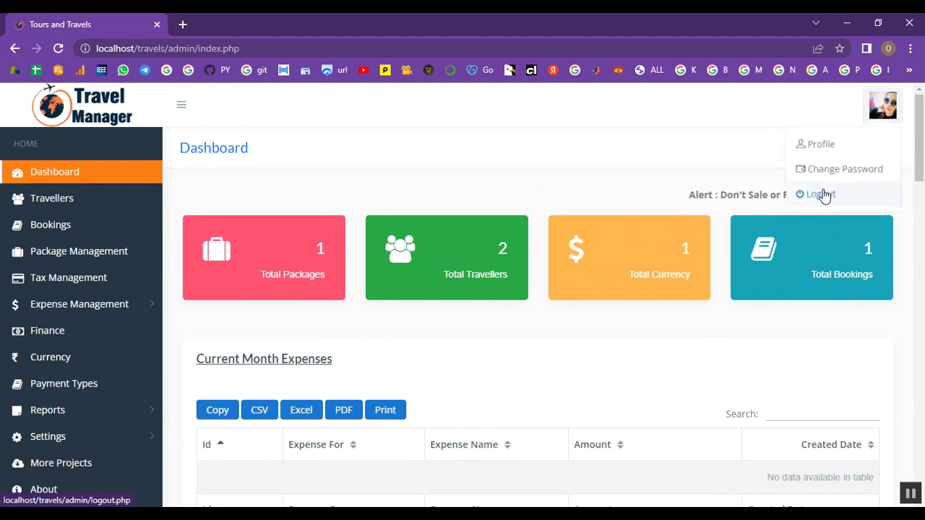